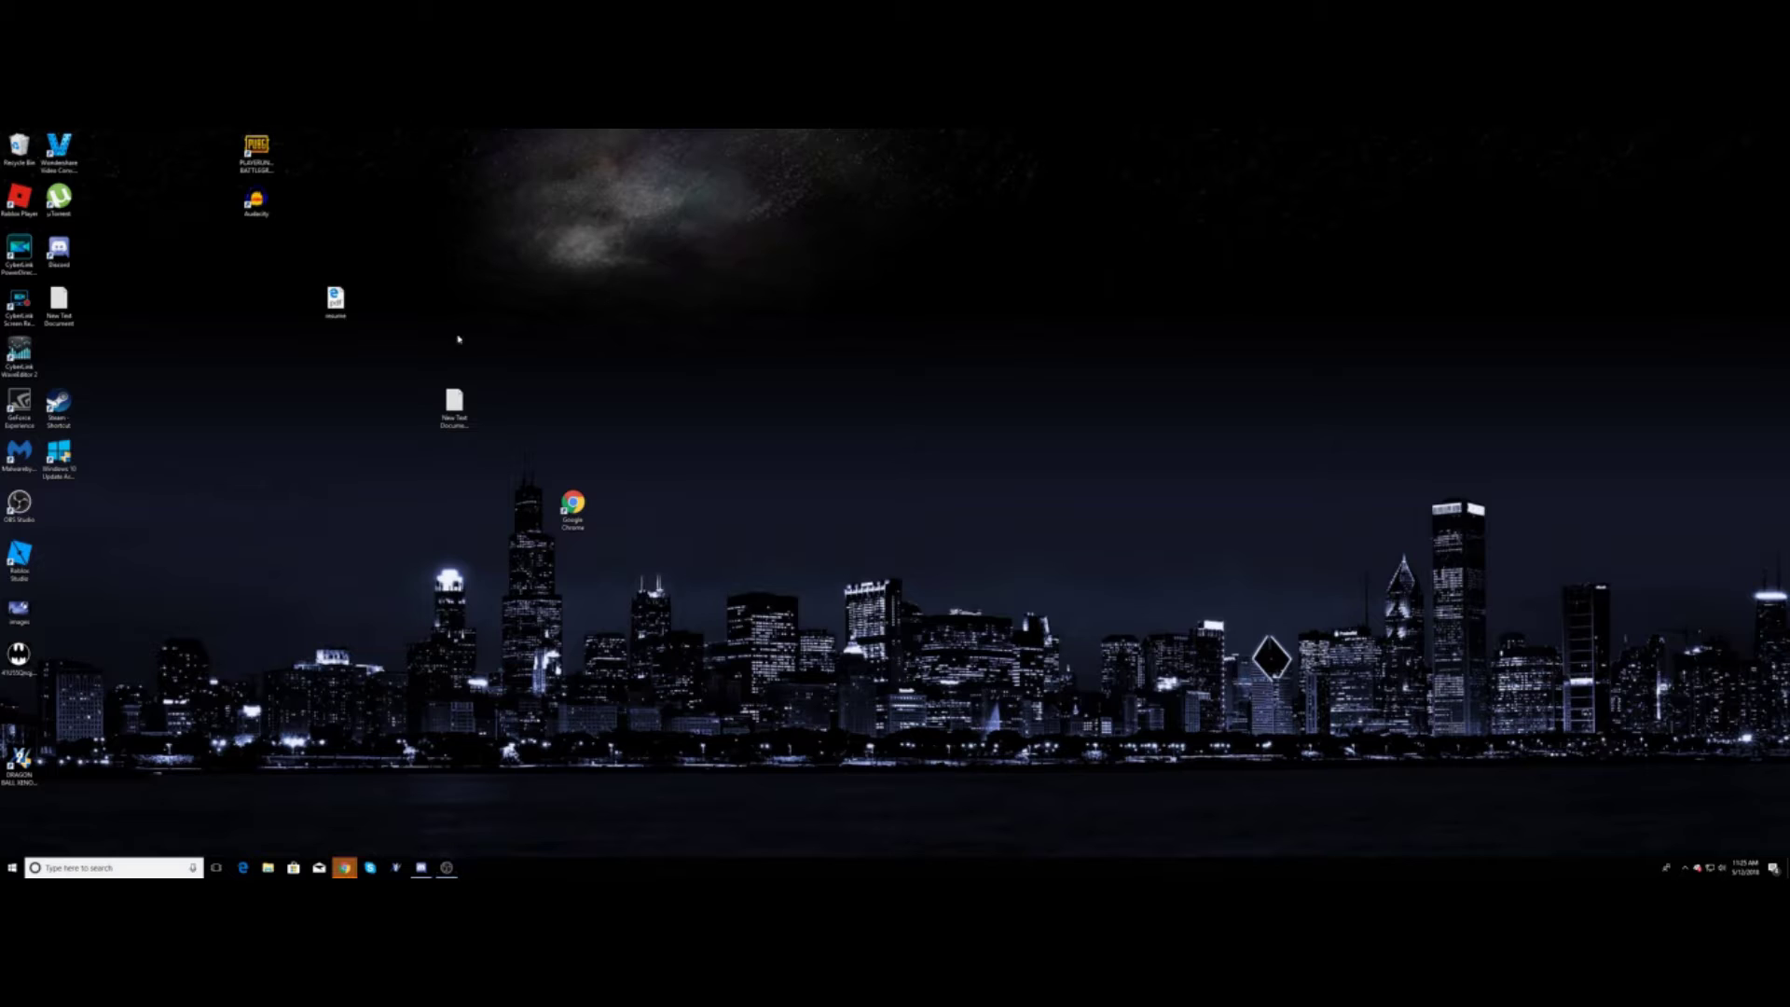
Check the current Instant Replay settings in the GeForce Experience overlay, then close the overlay.
{"action": "key", "text": "alt+z"}
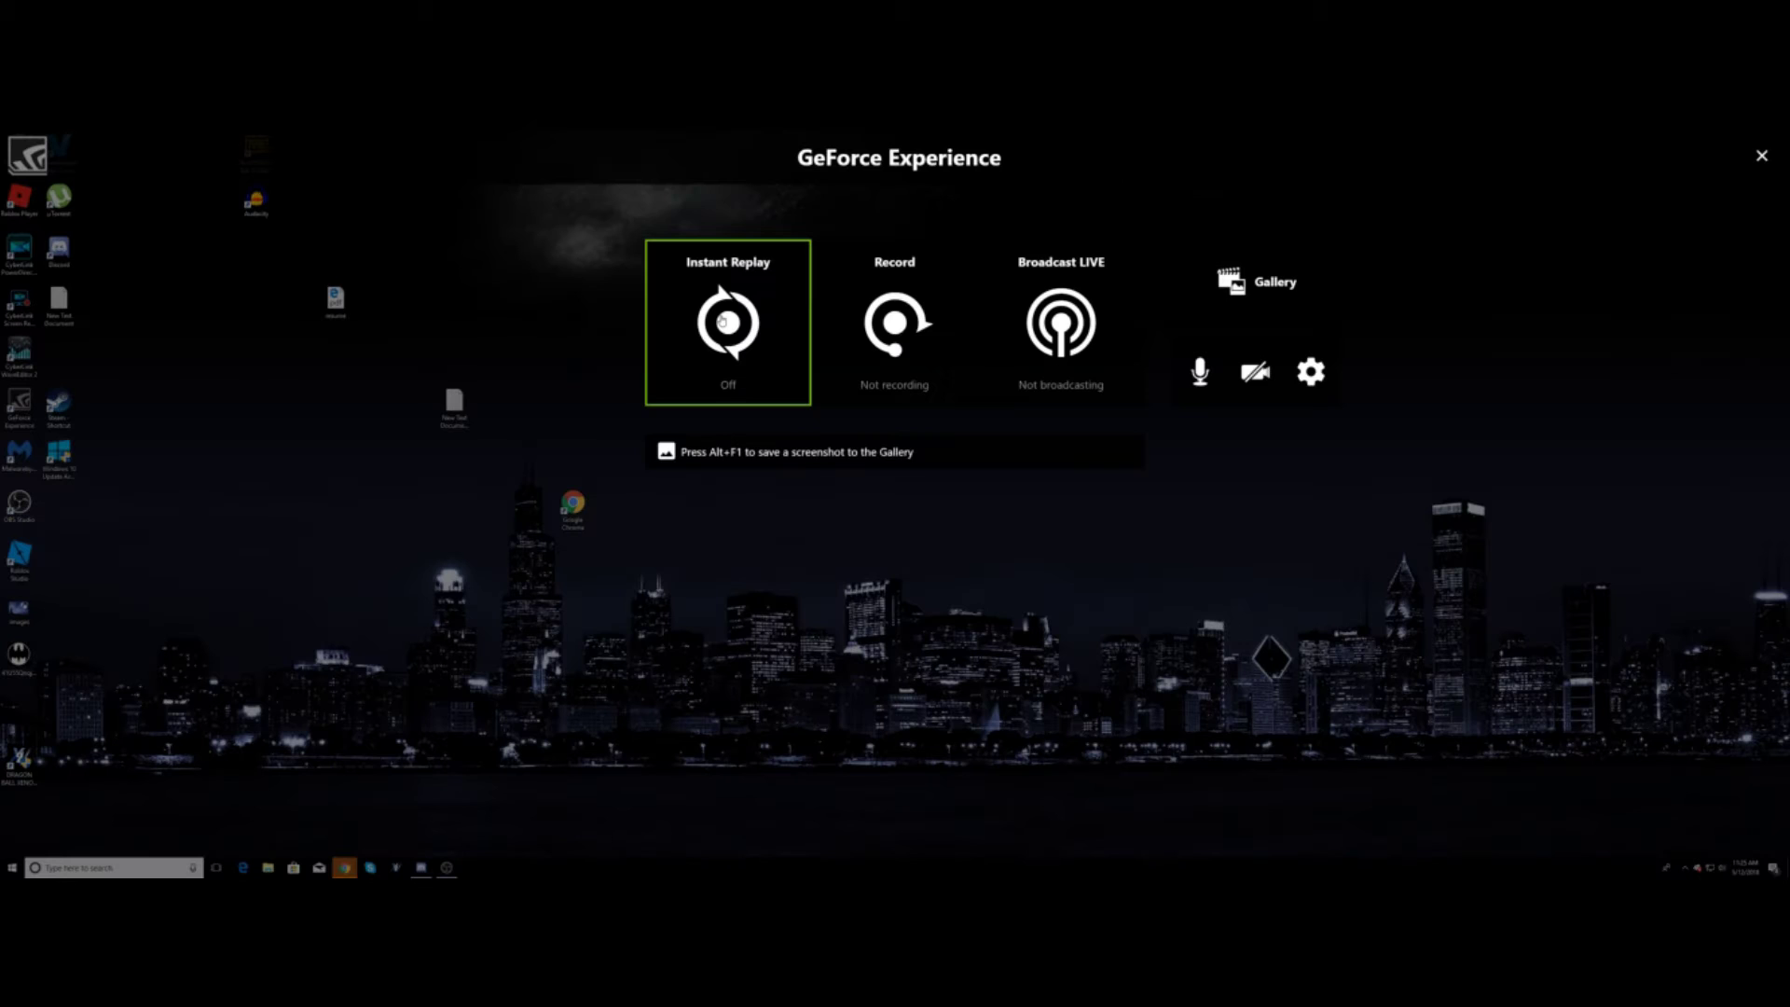
{"action": "left_click", "coordinate": [720, 362]}
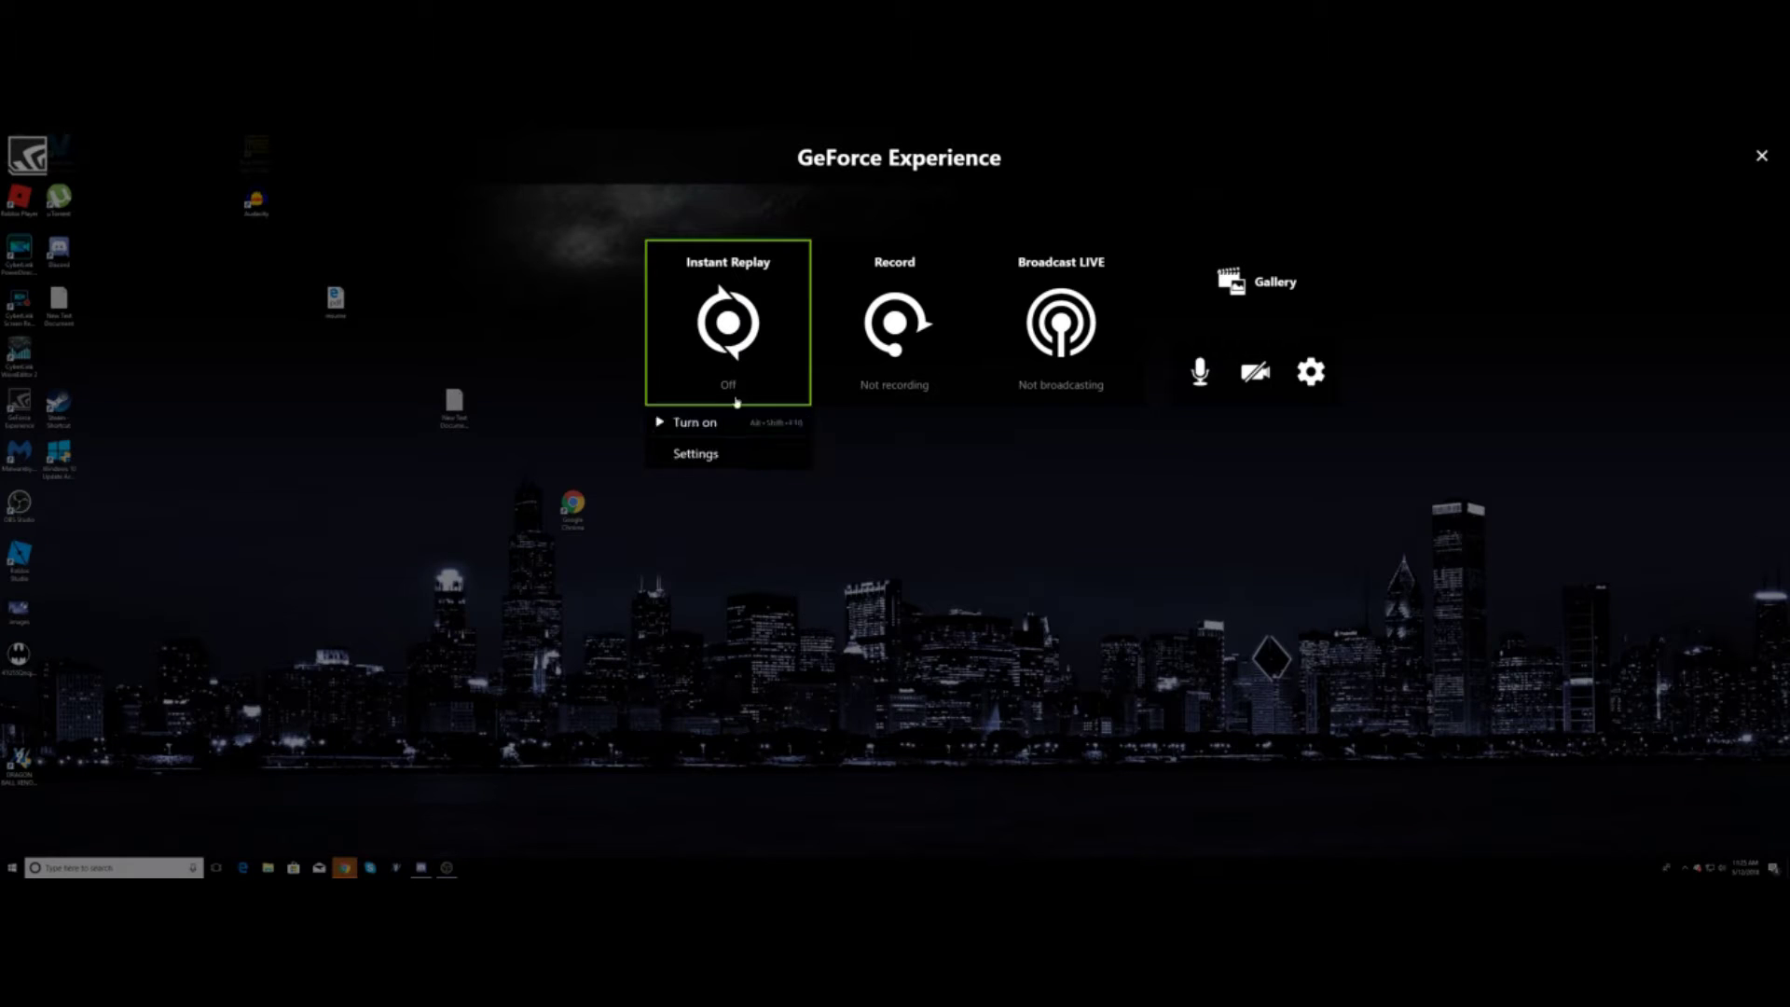
{"action": "left_click", "coordinate": [710, 462]}
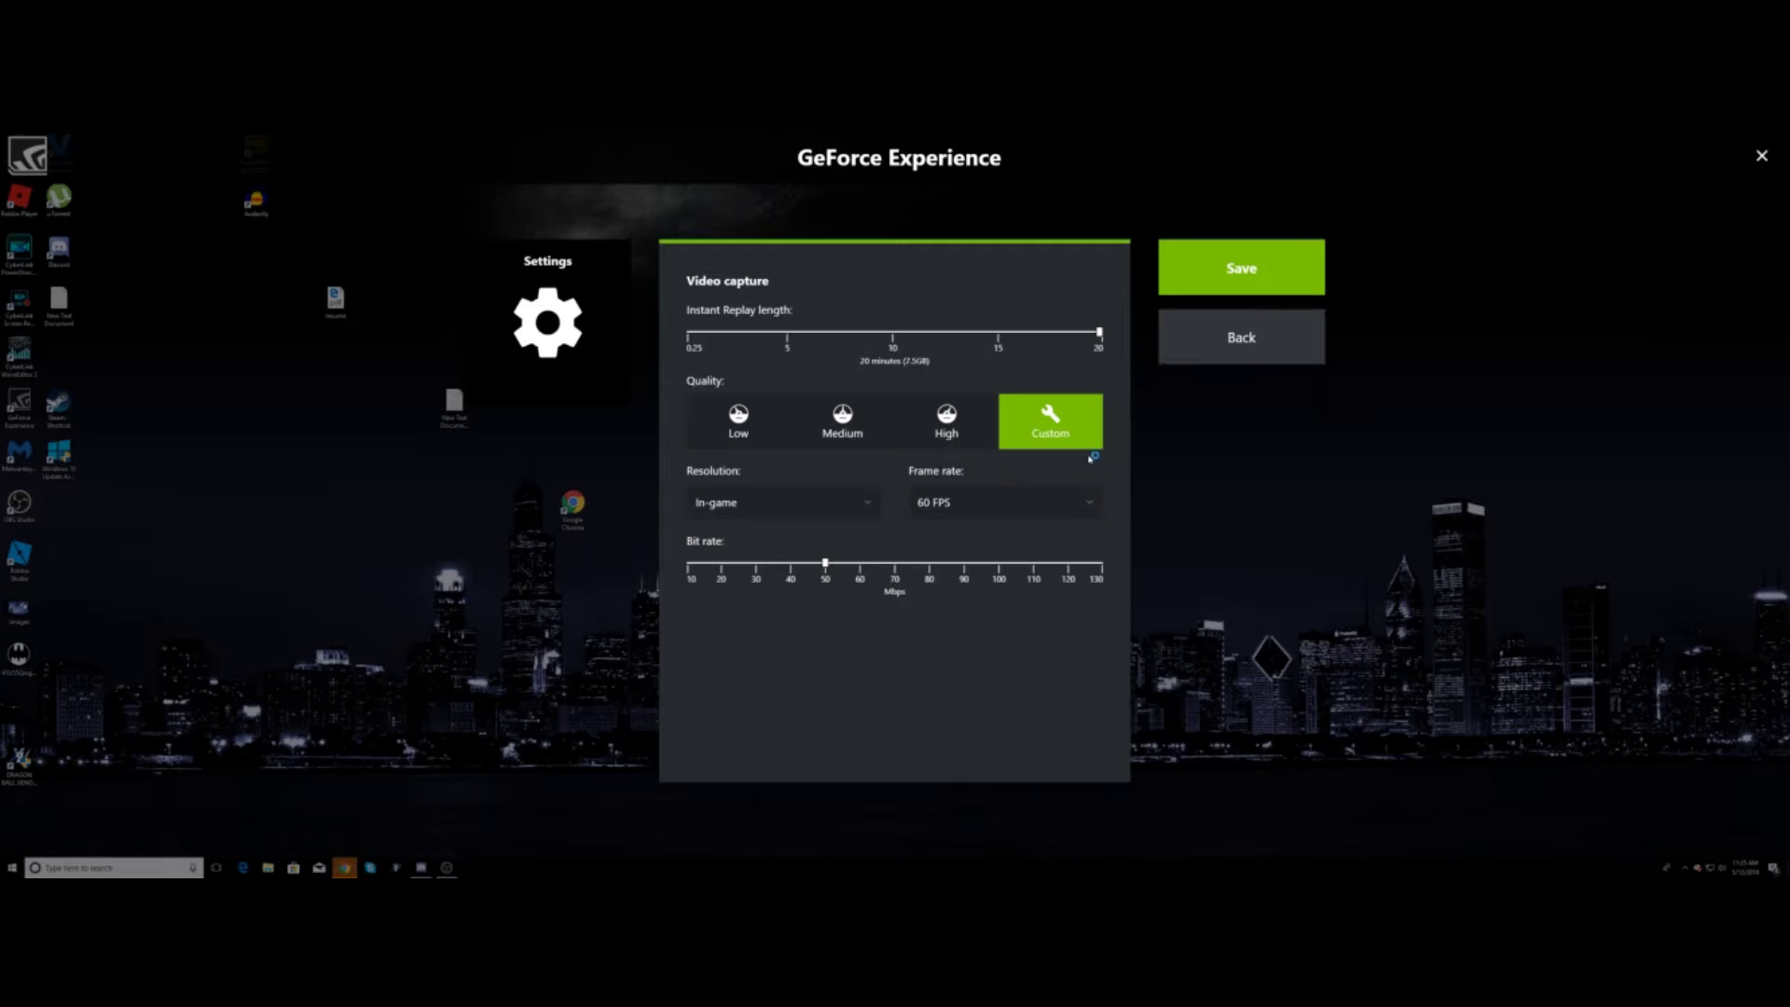
{"action": "left_click", "coordinate": [1258, 281]}
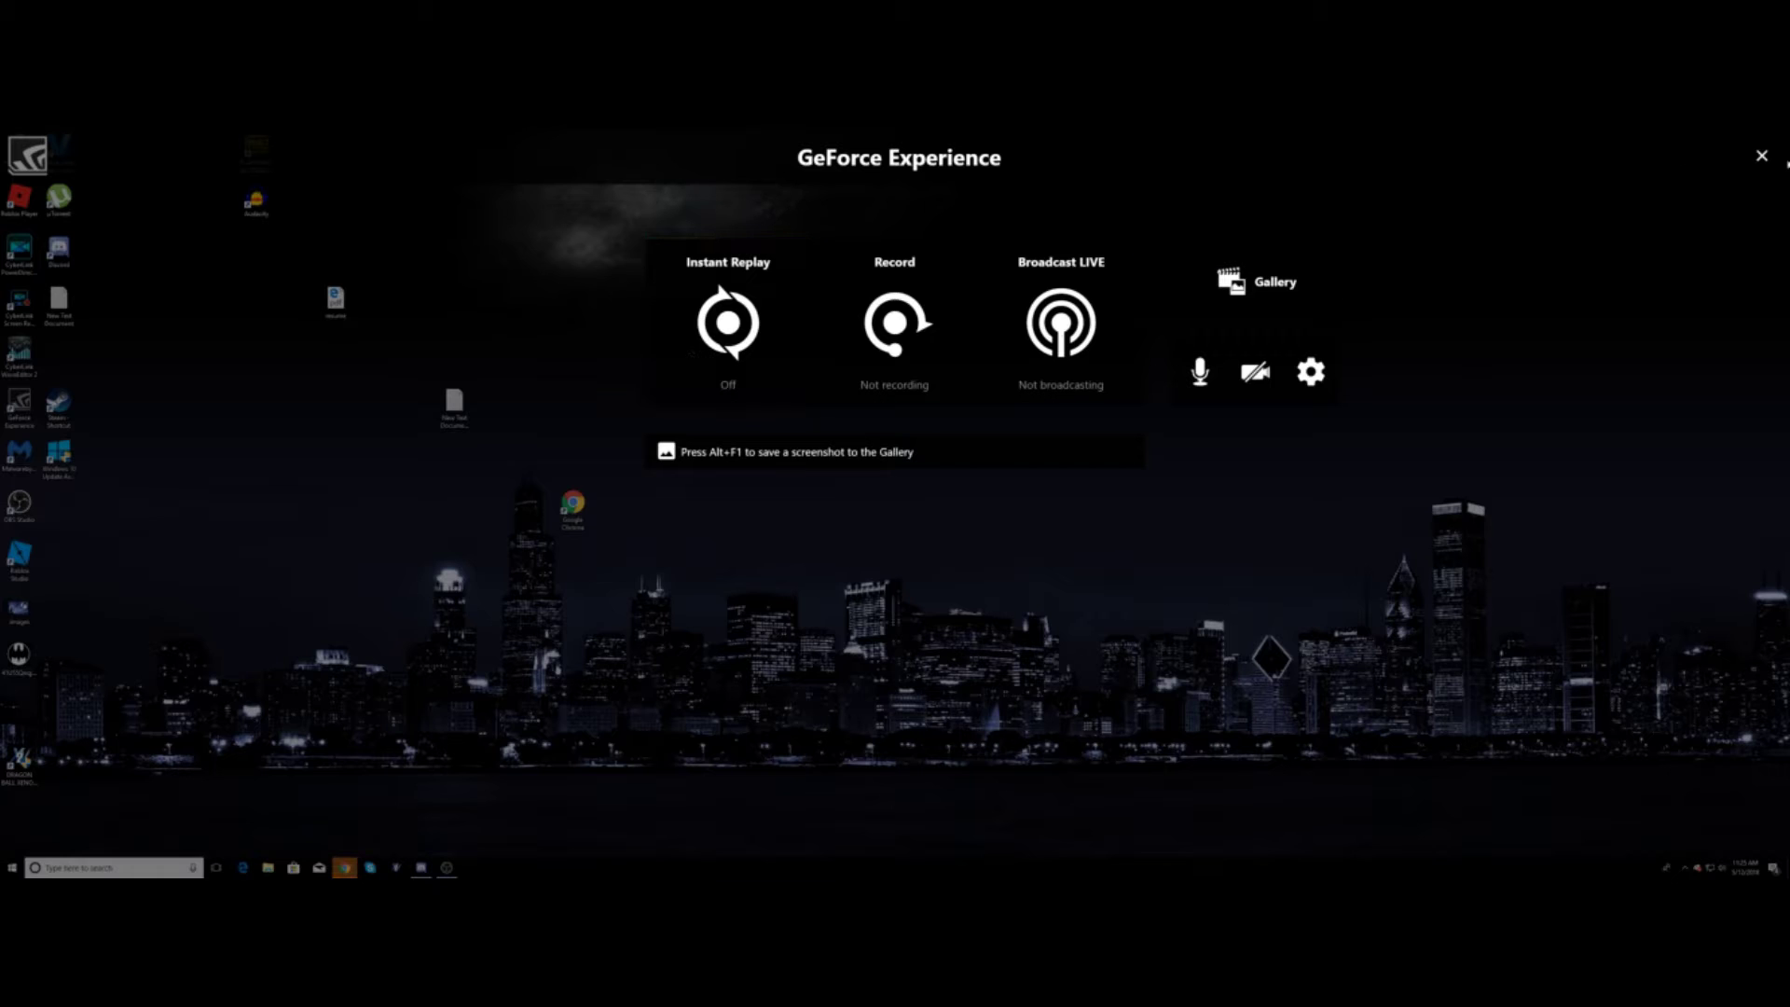
{"action": "left_click", "coordinate": [1761, 156]}
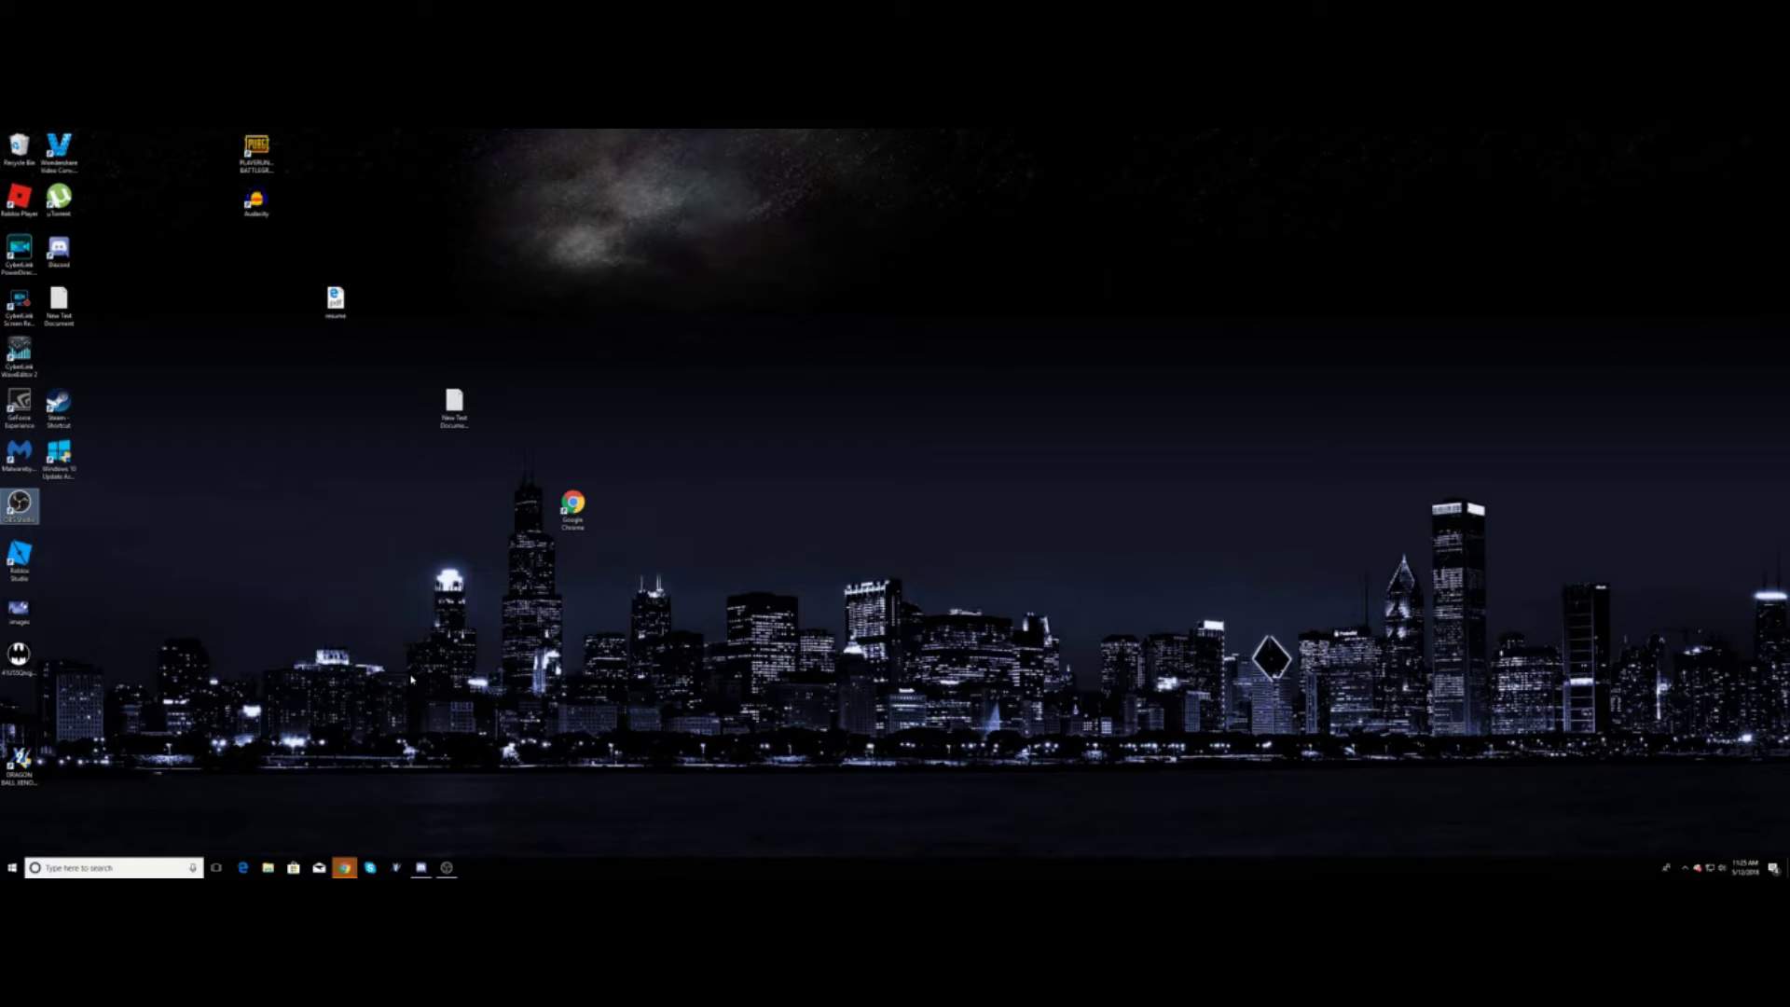
Launch Registry Editor from a 'regedit' Windows search and grant administrator rights.
{"action": "left_click", "coordinate": [131, 867]}
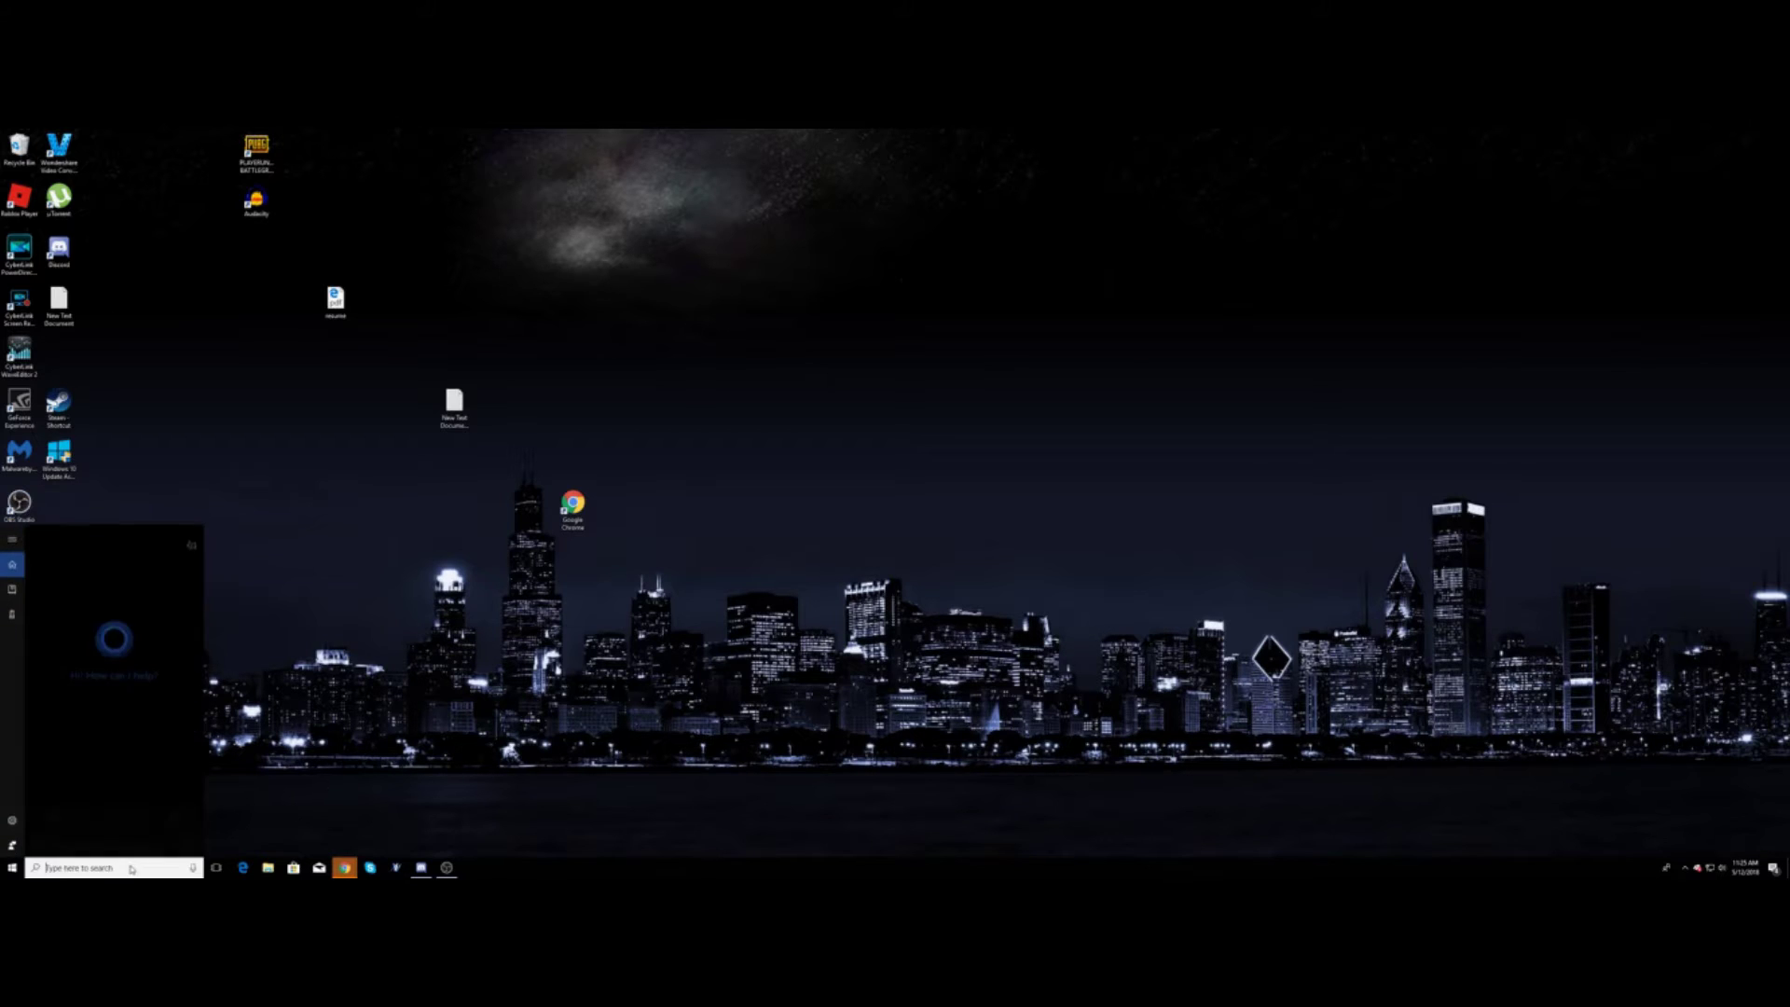
{"action": "type", "text": "rege"}
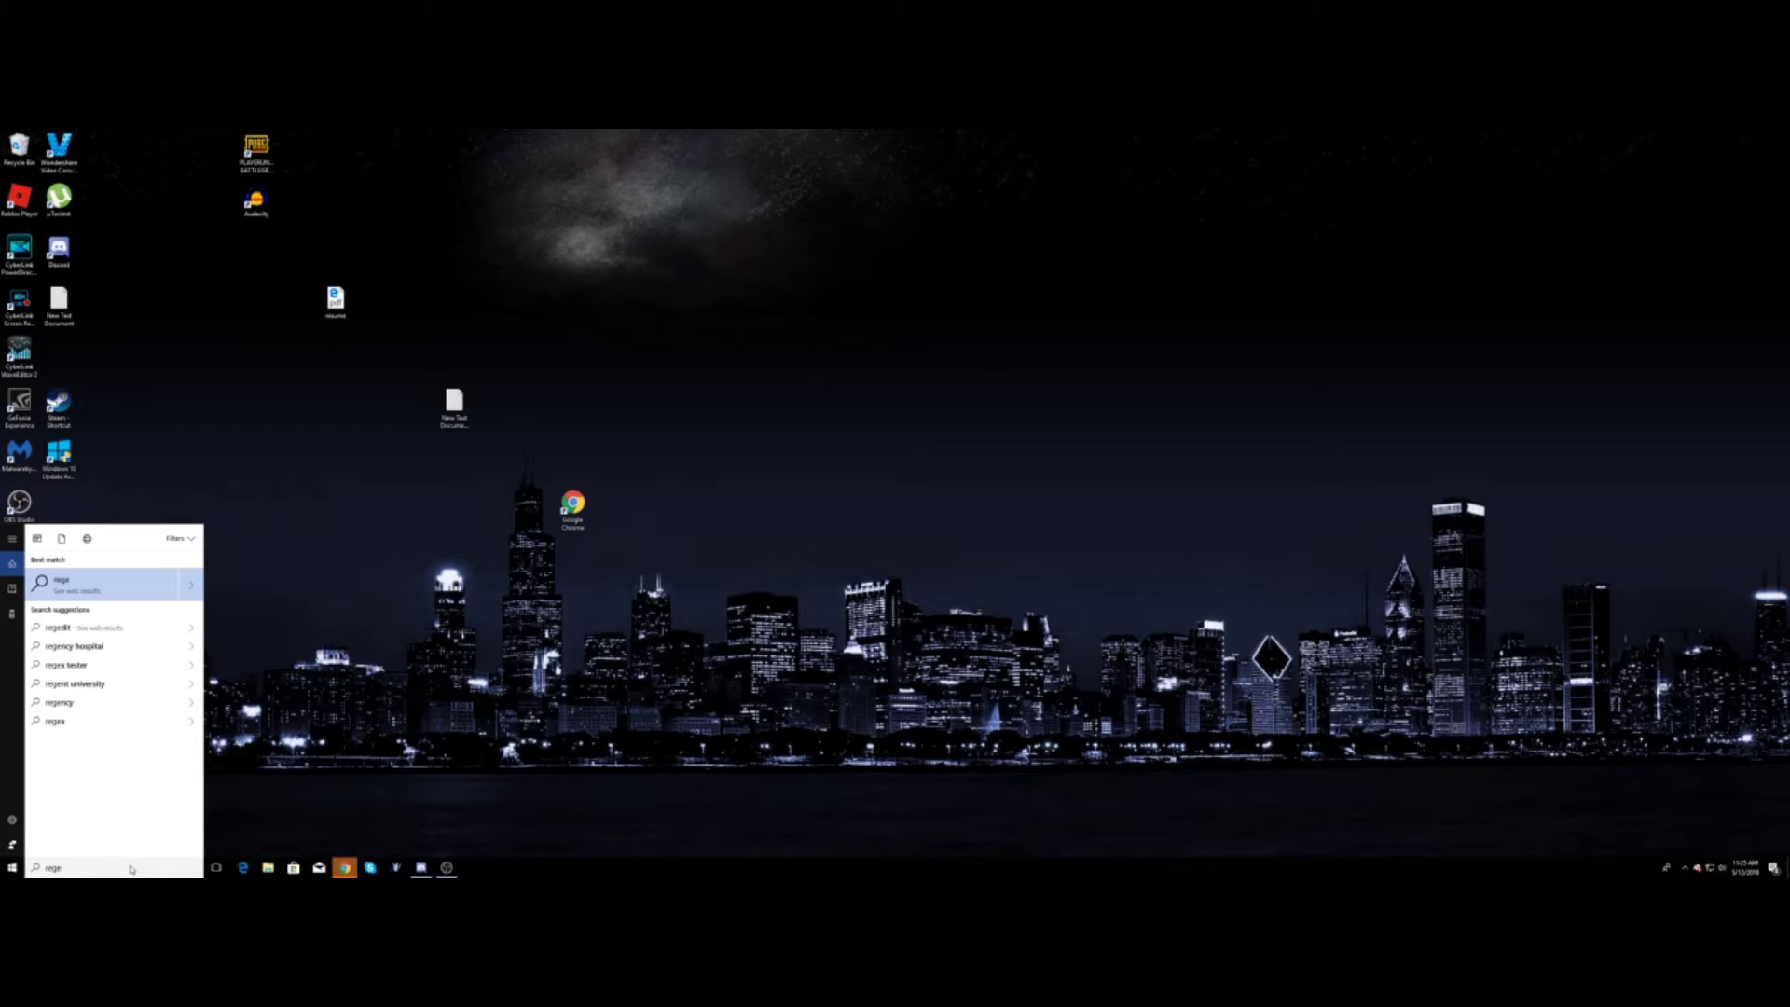
{"action": "type", "text": "dit"}
{"action": "key", "text": "Return"}
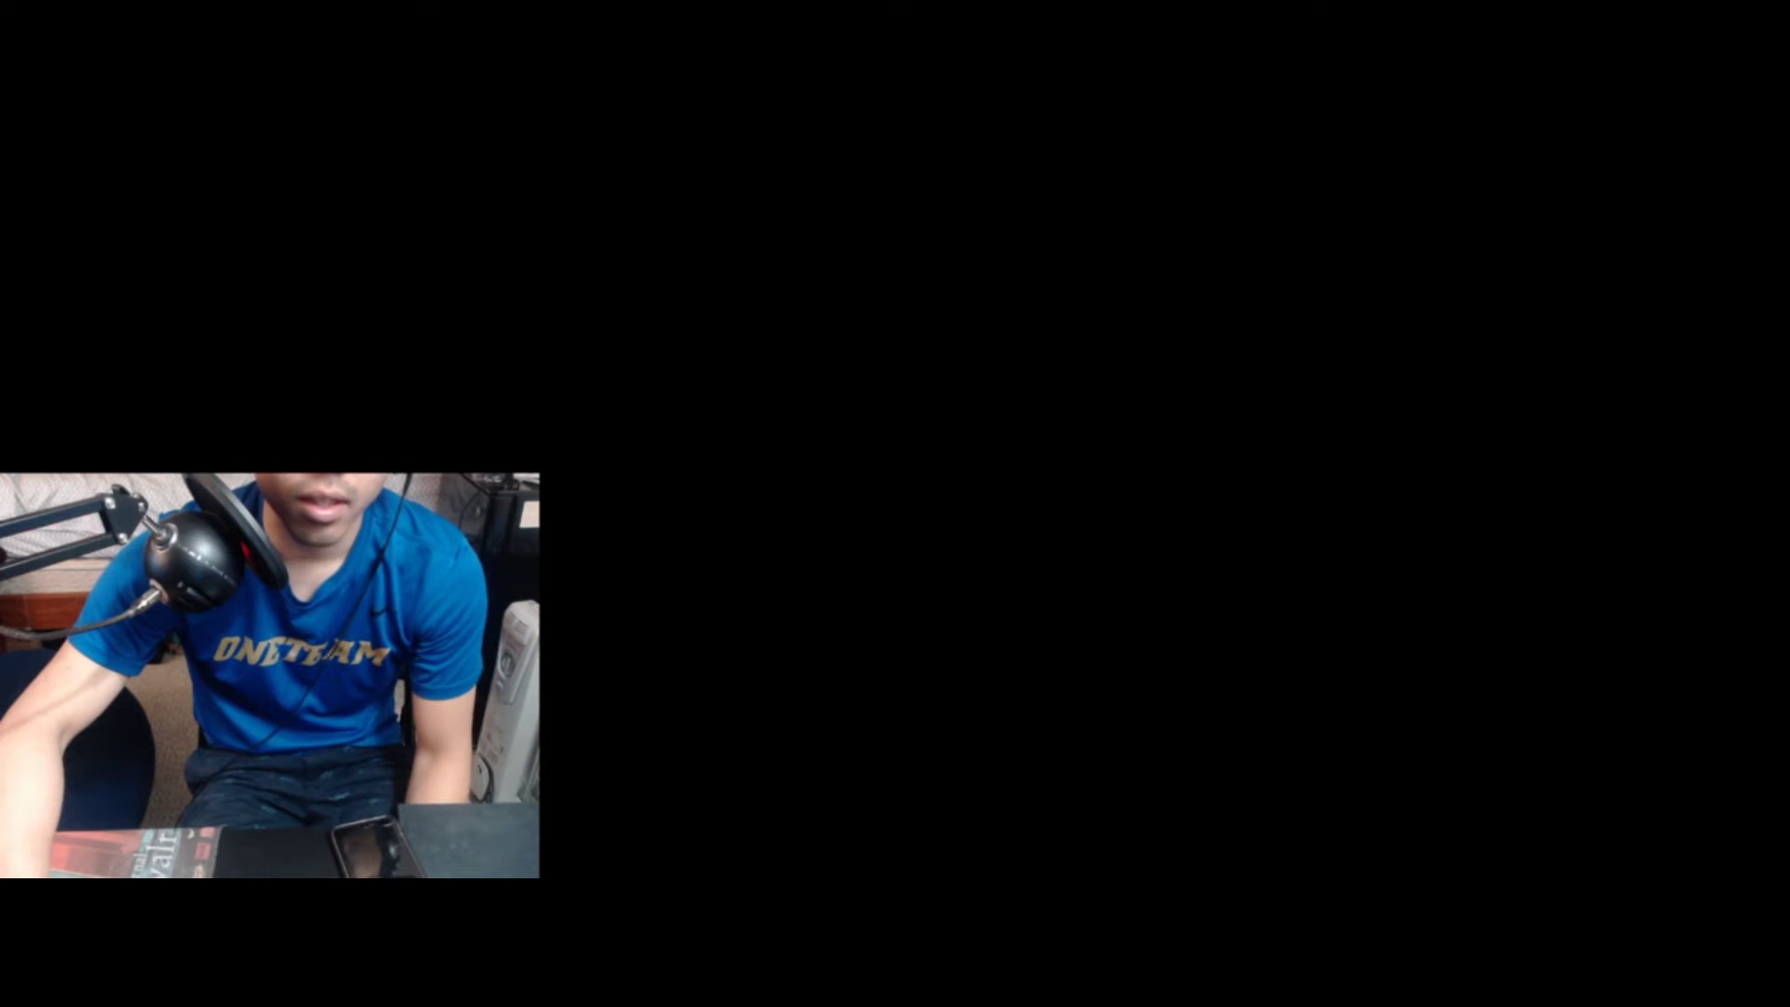
{"action": "left_click", "coordinate": [840, 571]}
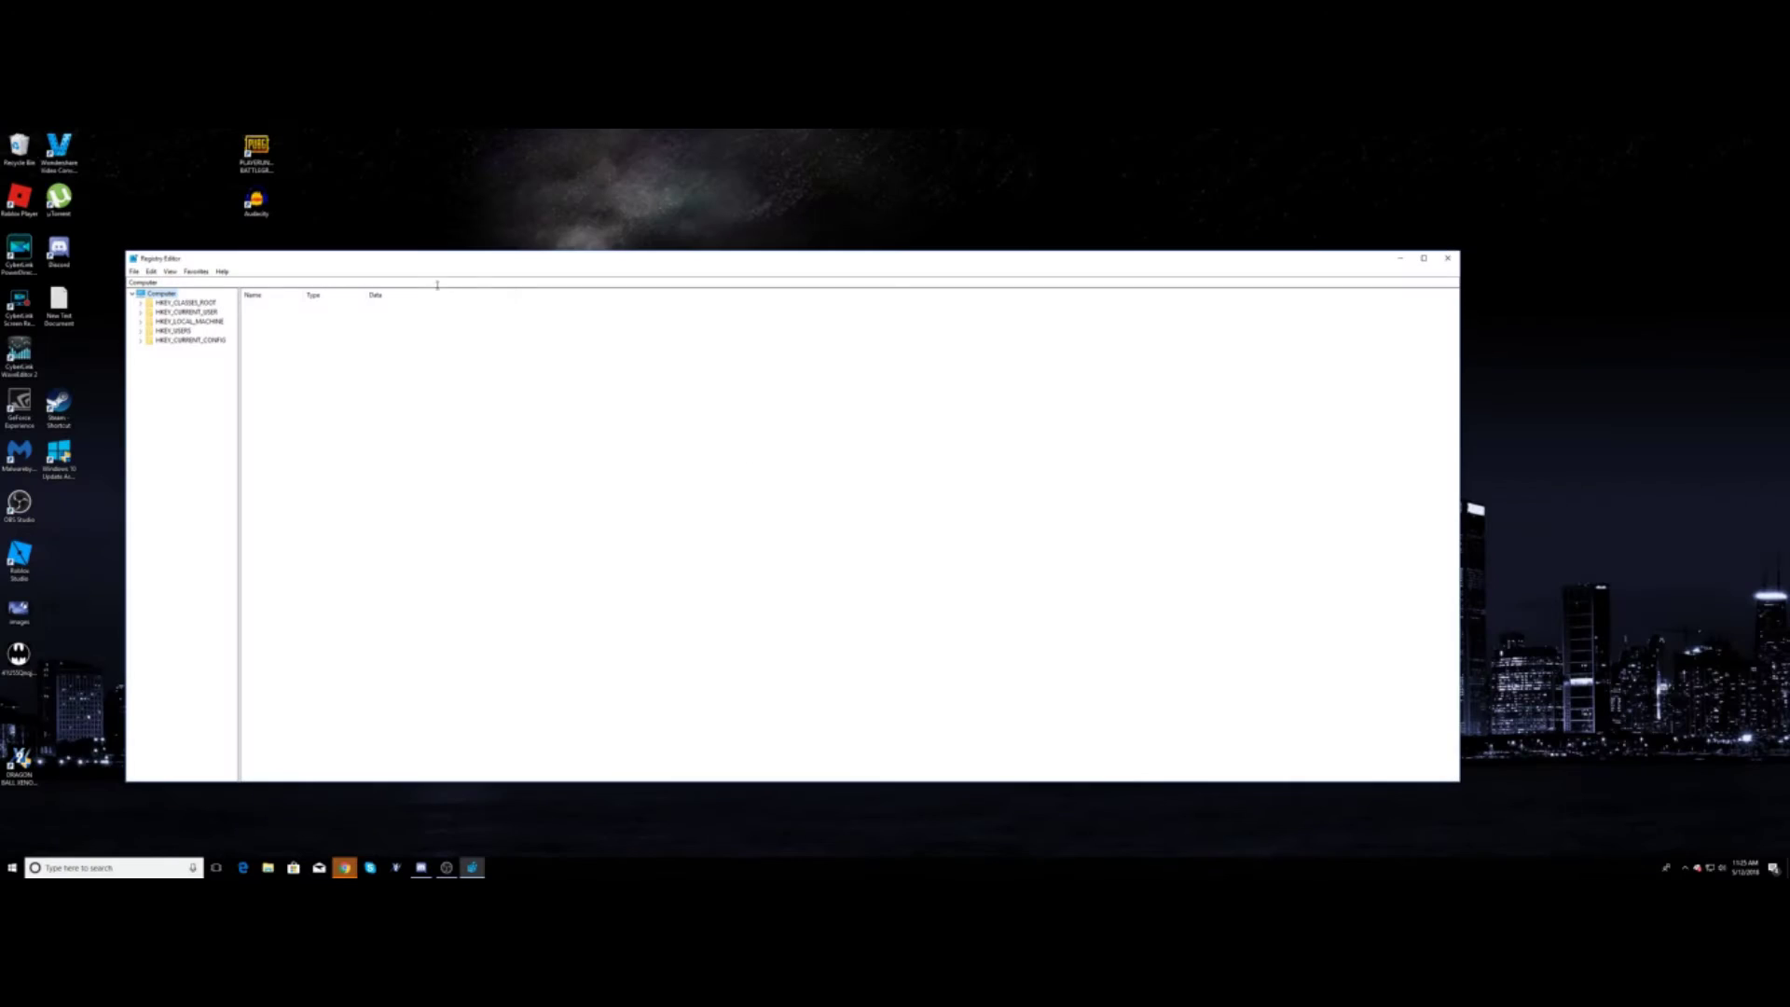
Snap Registry Editor to the right half and expand HKEY_USERS and the current user's key.
{"action": "key", "text": "super+Right"}
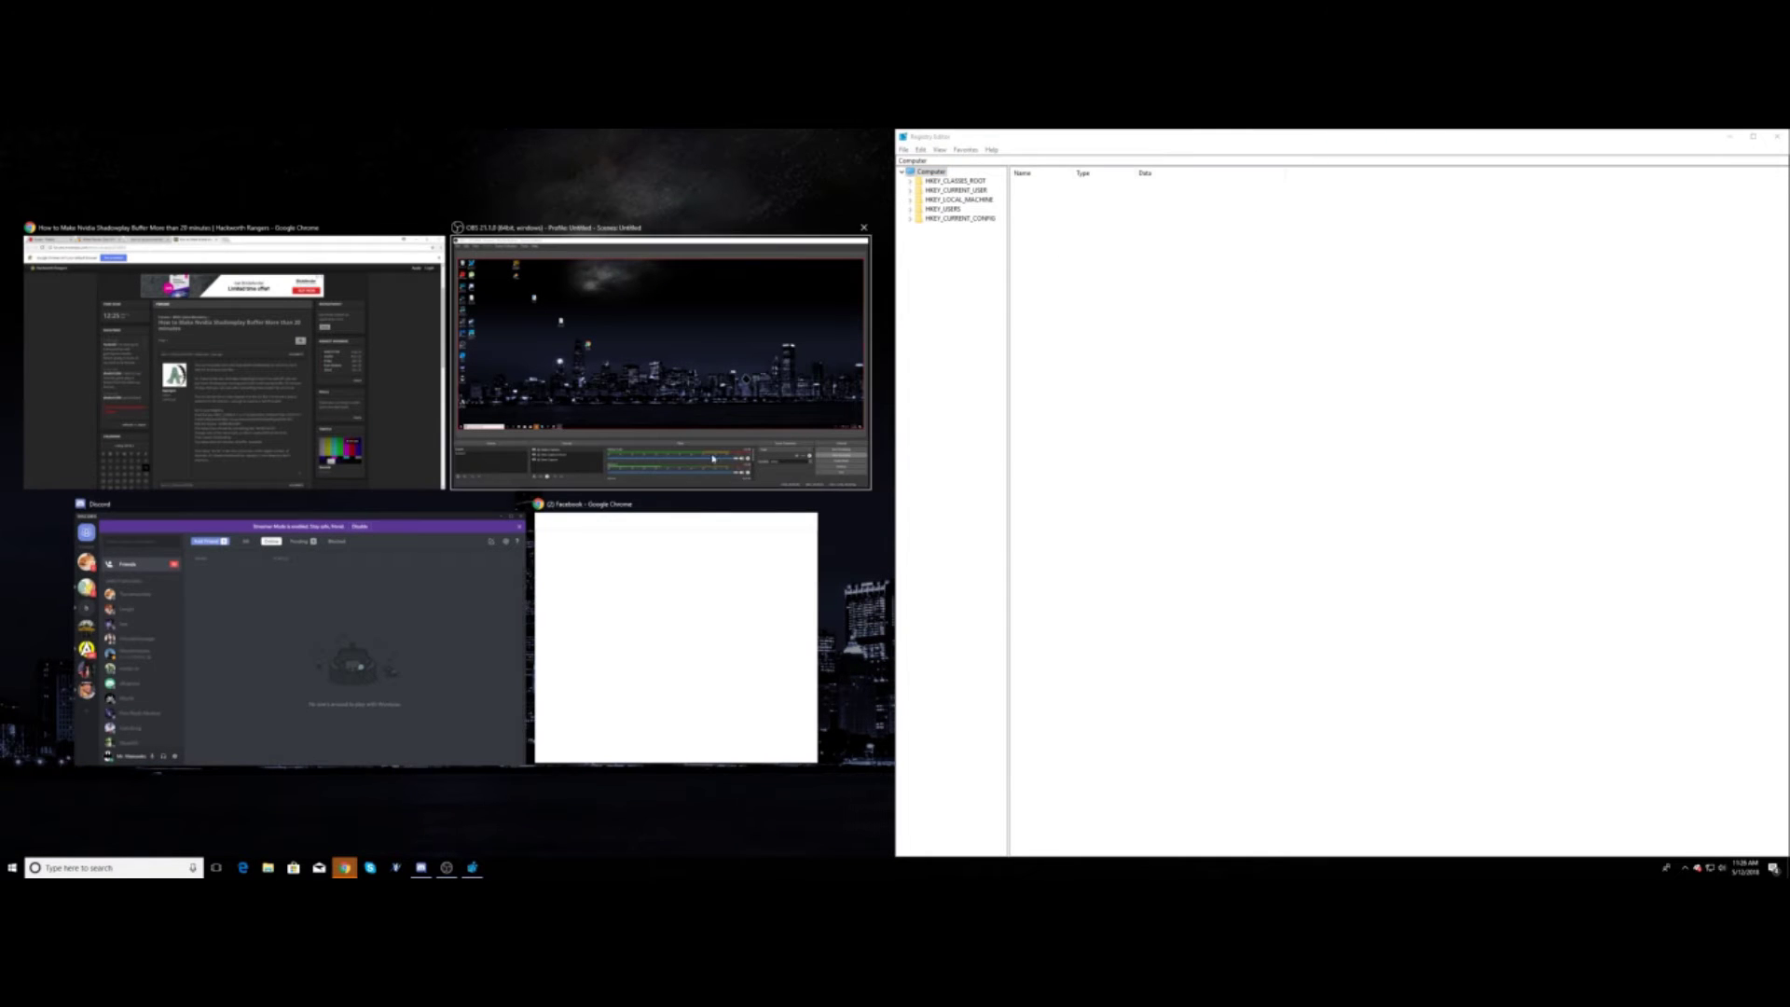
{"action": "left_click", "coordinate": [642, 181]}
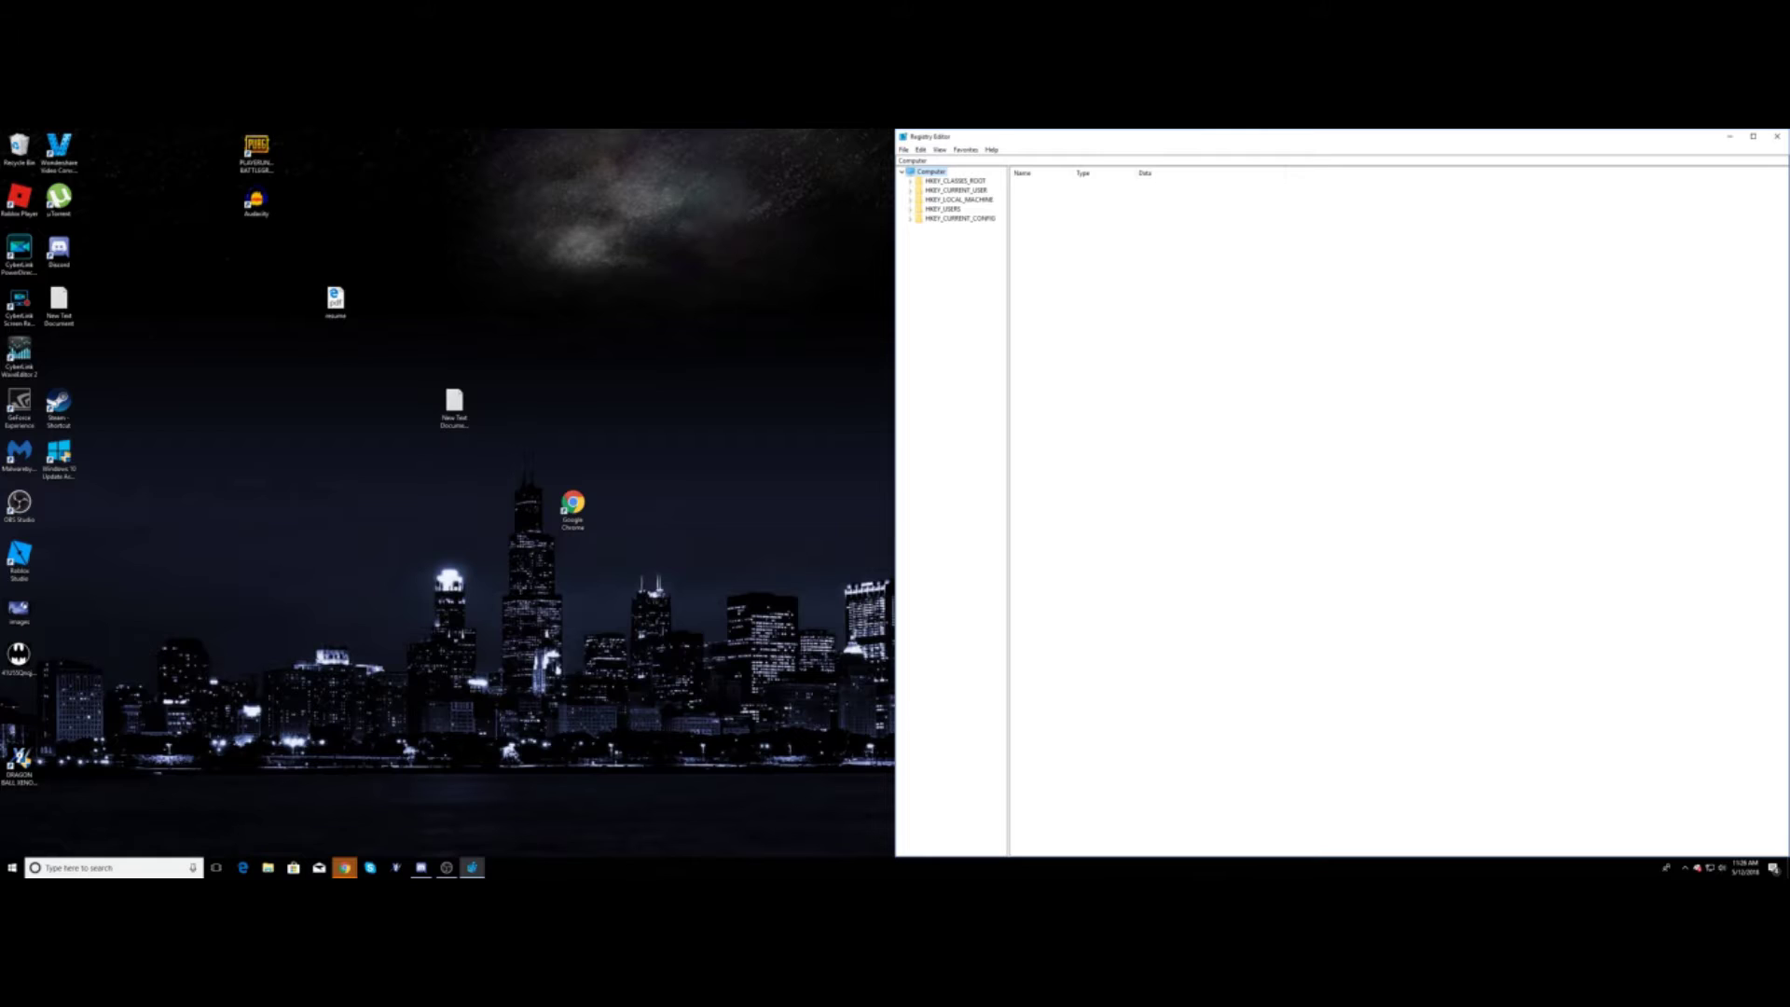
{"action": "left_click", "coordinate": [911, 209]}
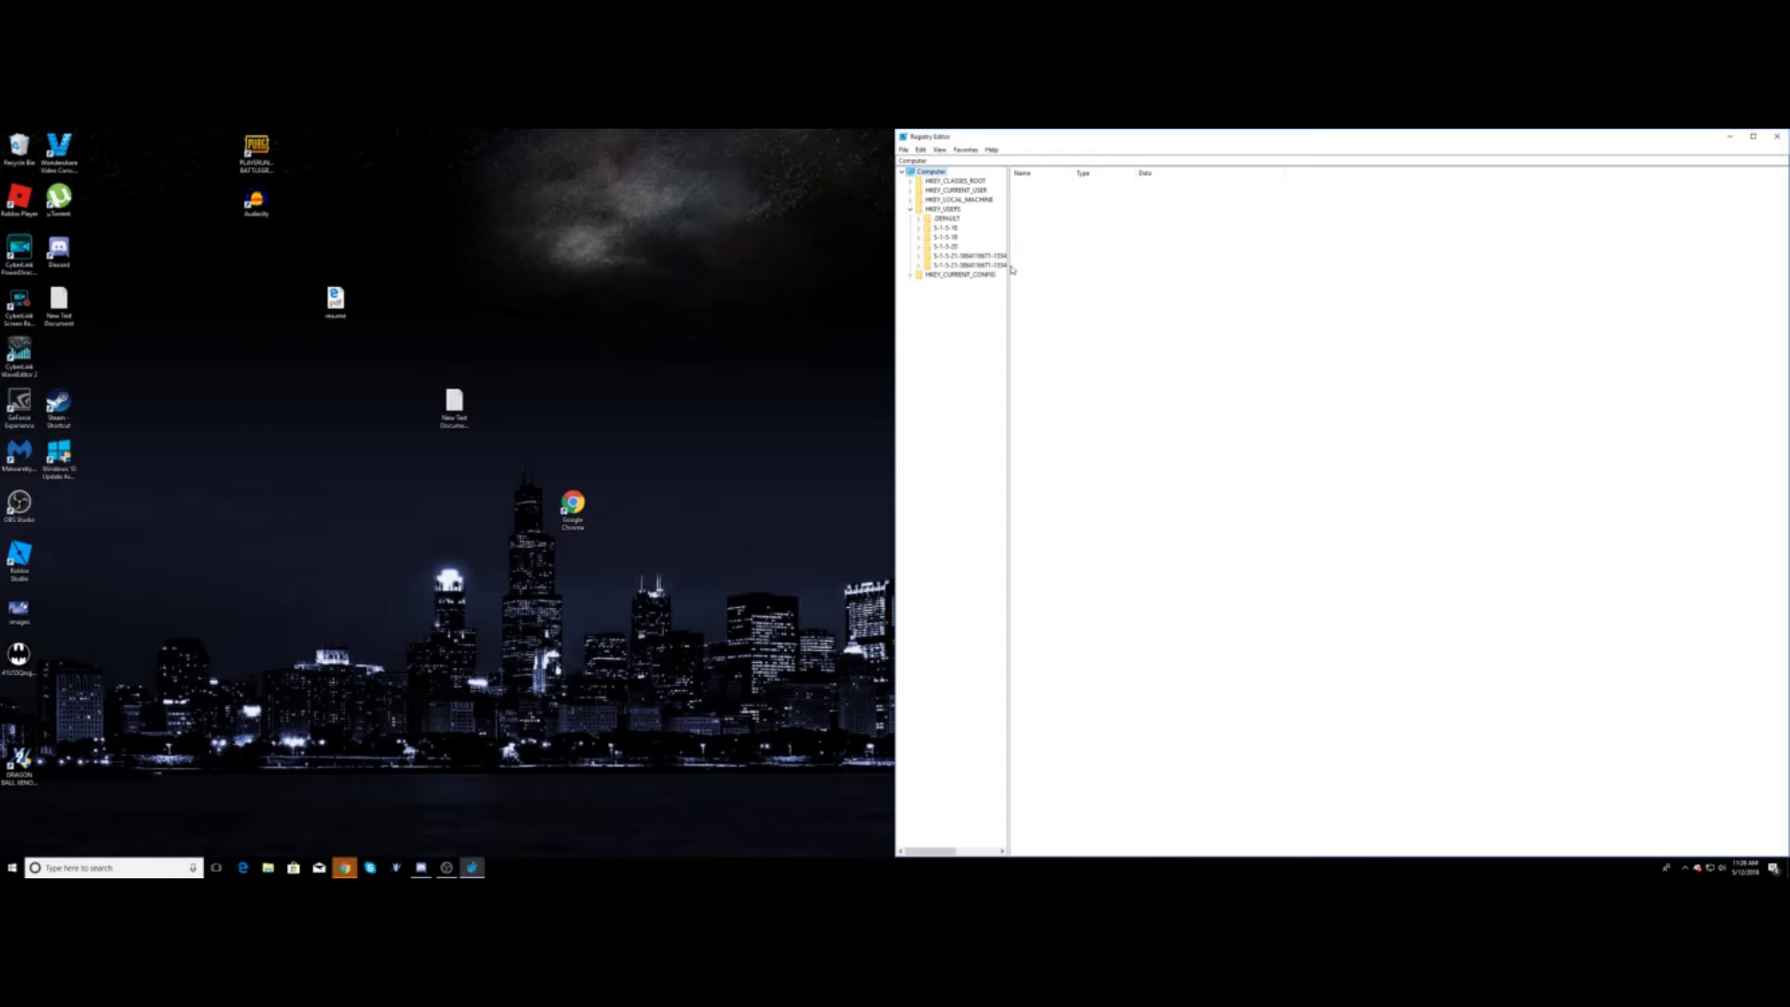
{"action": "left_click_drag", "start_coordinate": [1010, 267], "coordinate": [1097, 266]}
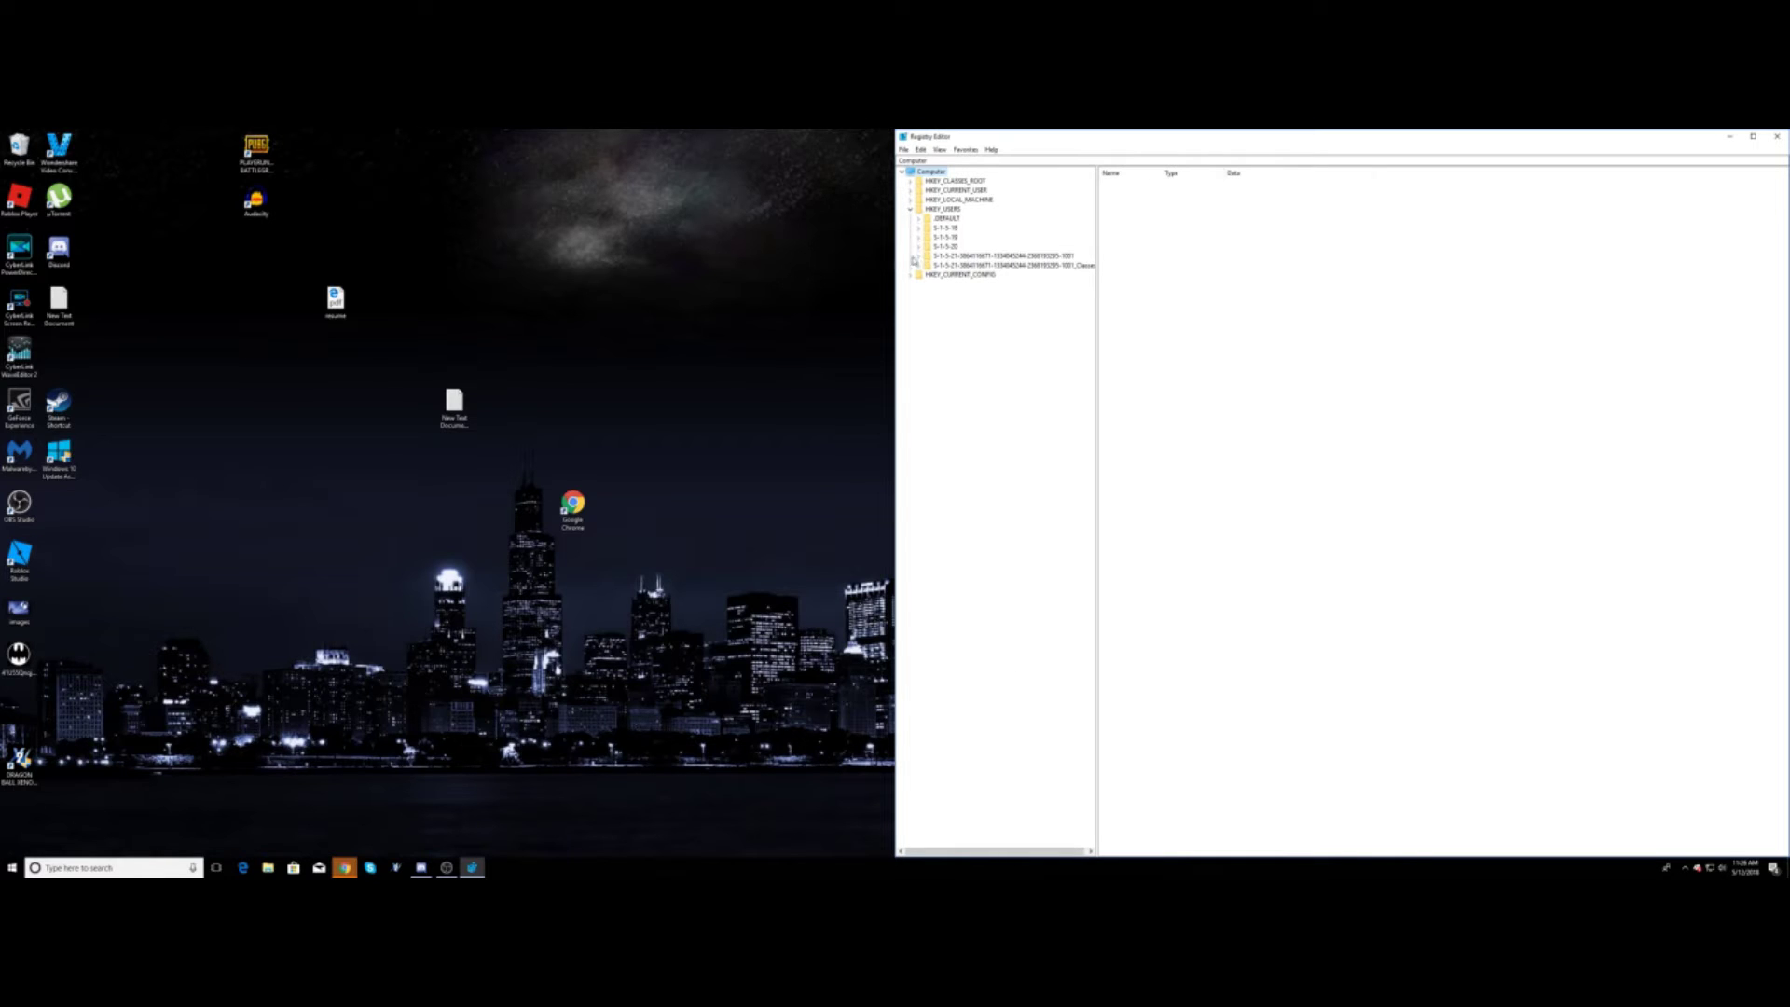
{"action": "left_click", "coordinate": [918, 255]}
Expand Software > NVIDIA Corporation > Global > ShadowPlay in the widened tree pane.
{"action": "left_click_drag", "start_coordinate": [1098, 336], "coordinate": [1127, 335]}
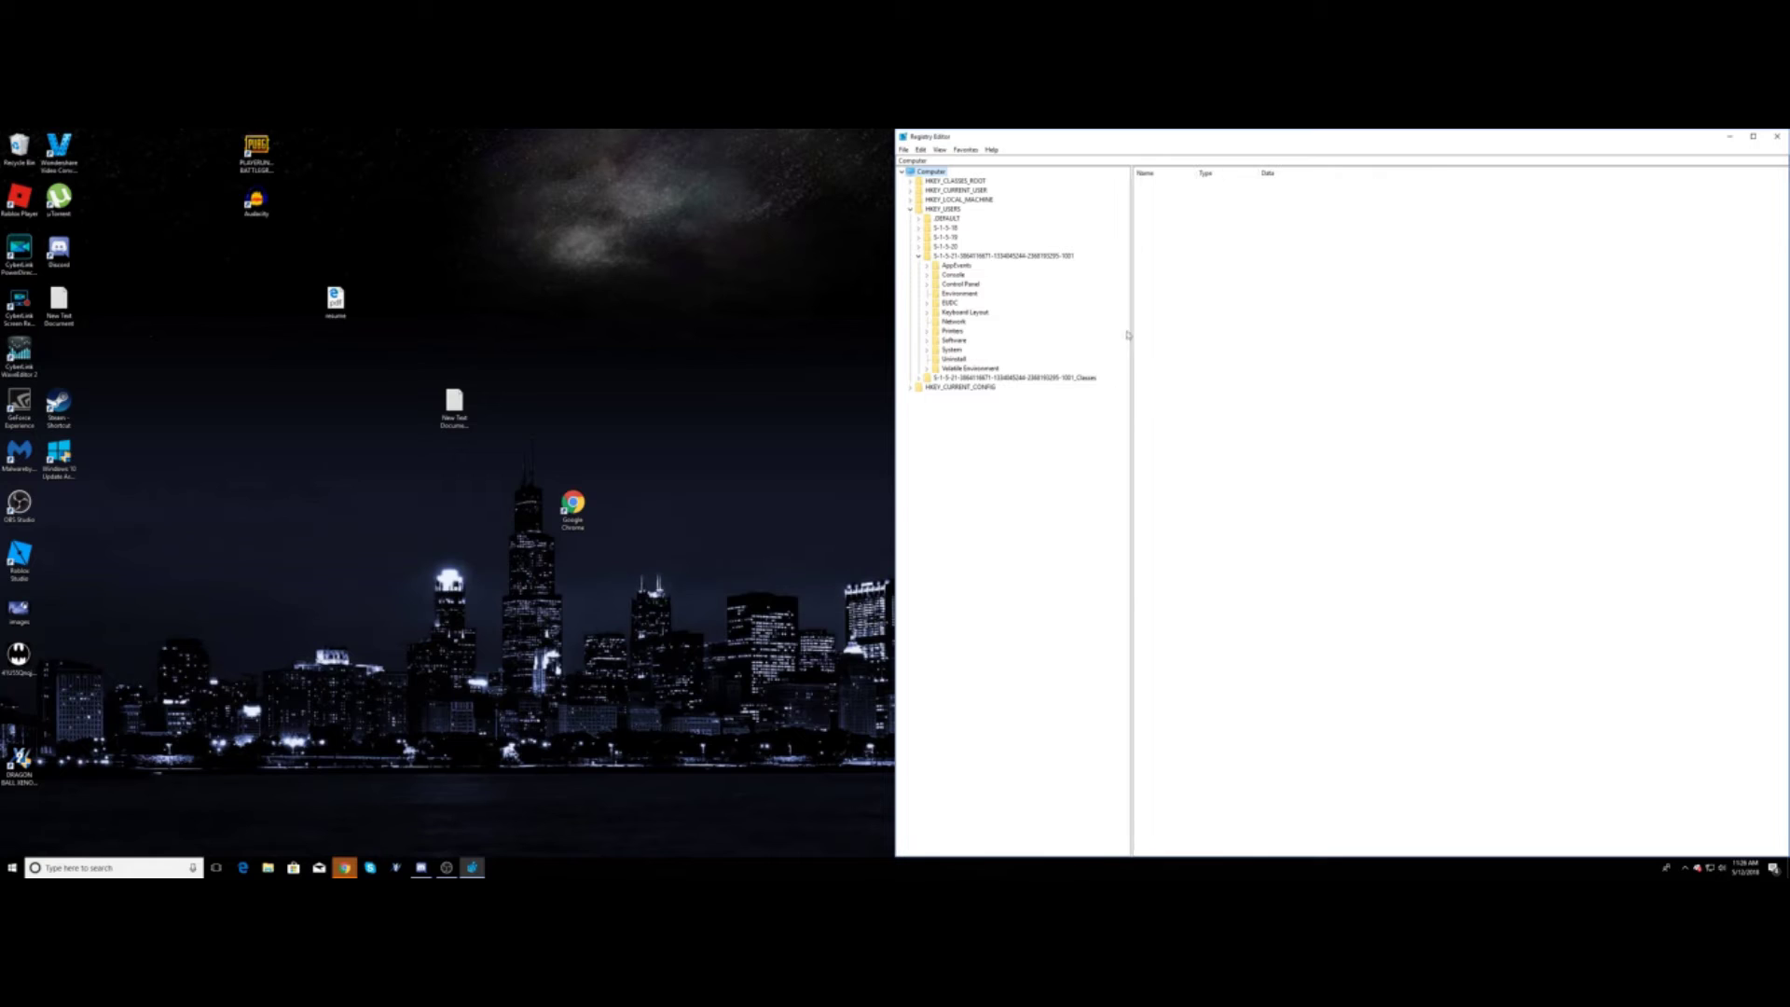
{"action": "left_click", "coordinate": [927, 341]}
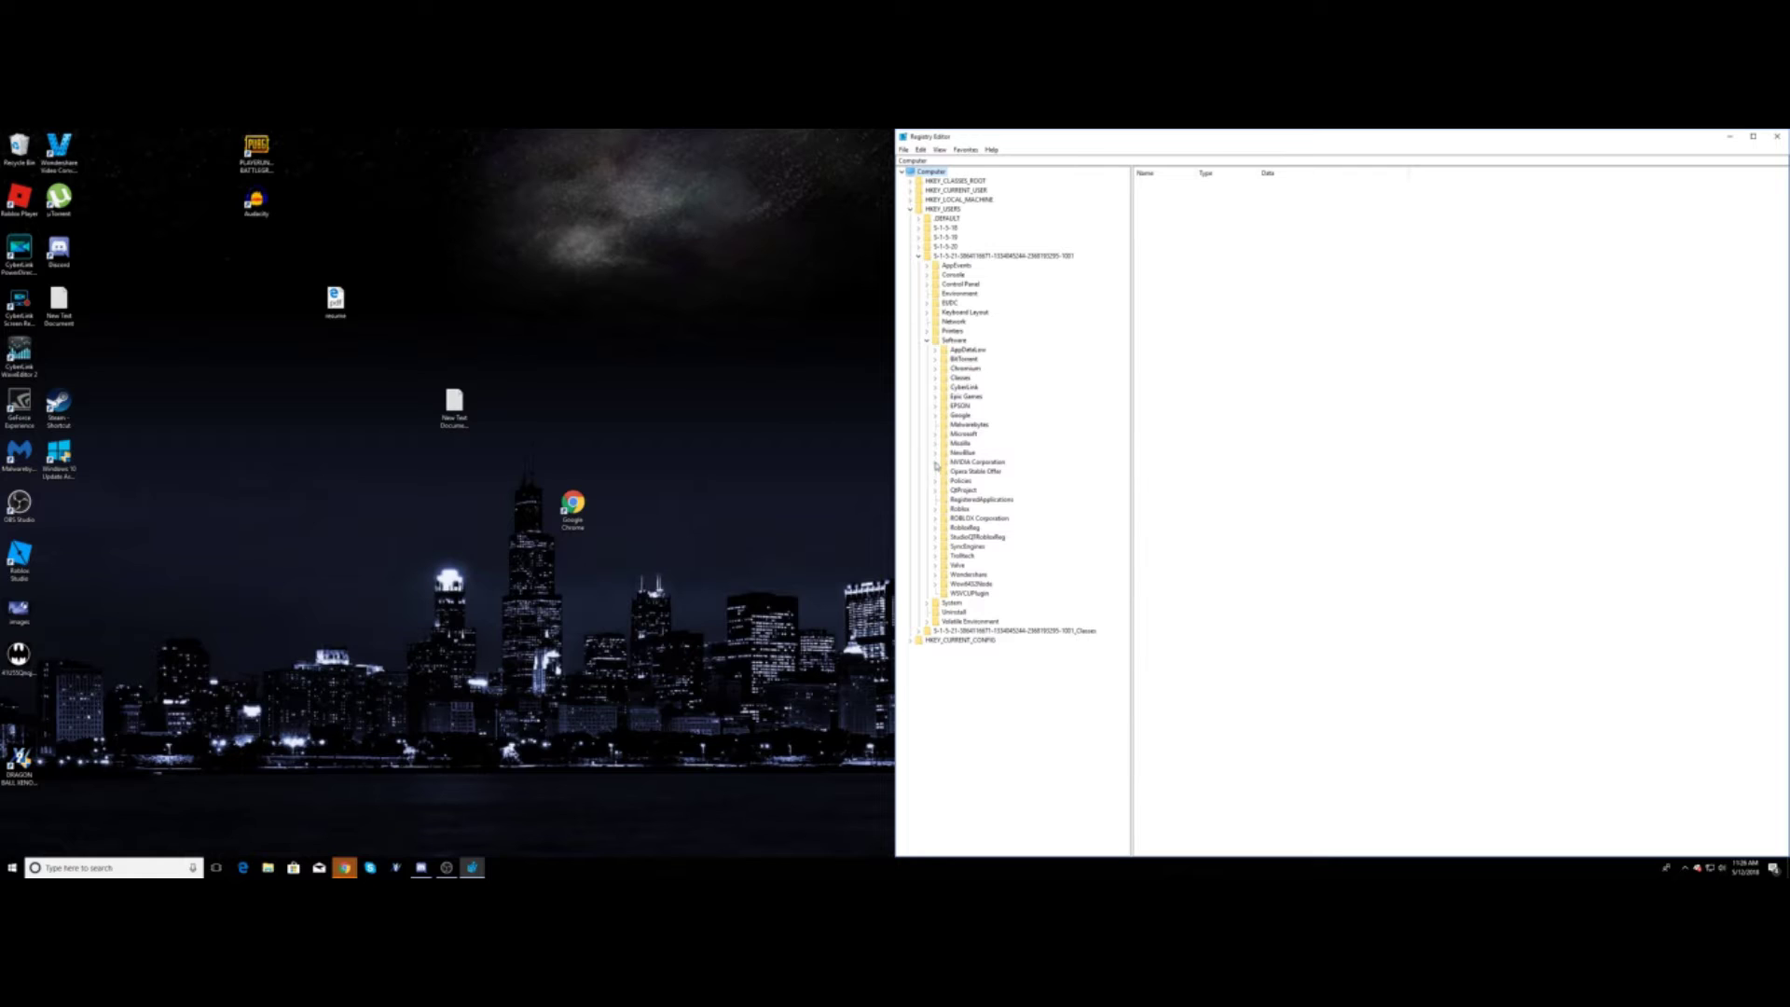
{"action": "left_click", "coordinate": [935, 462]}
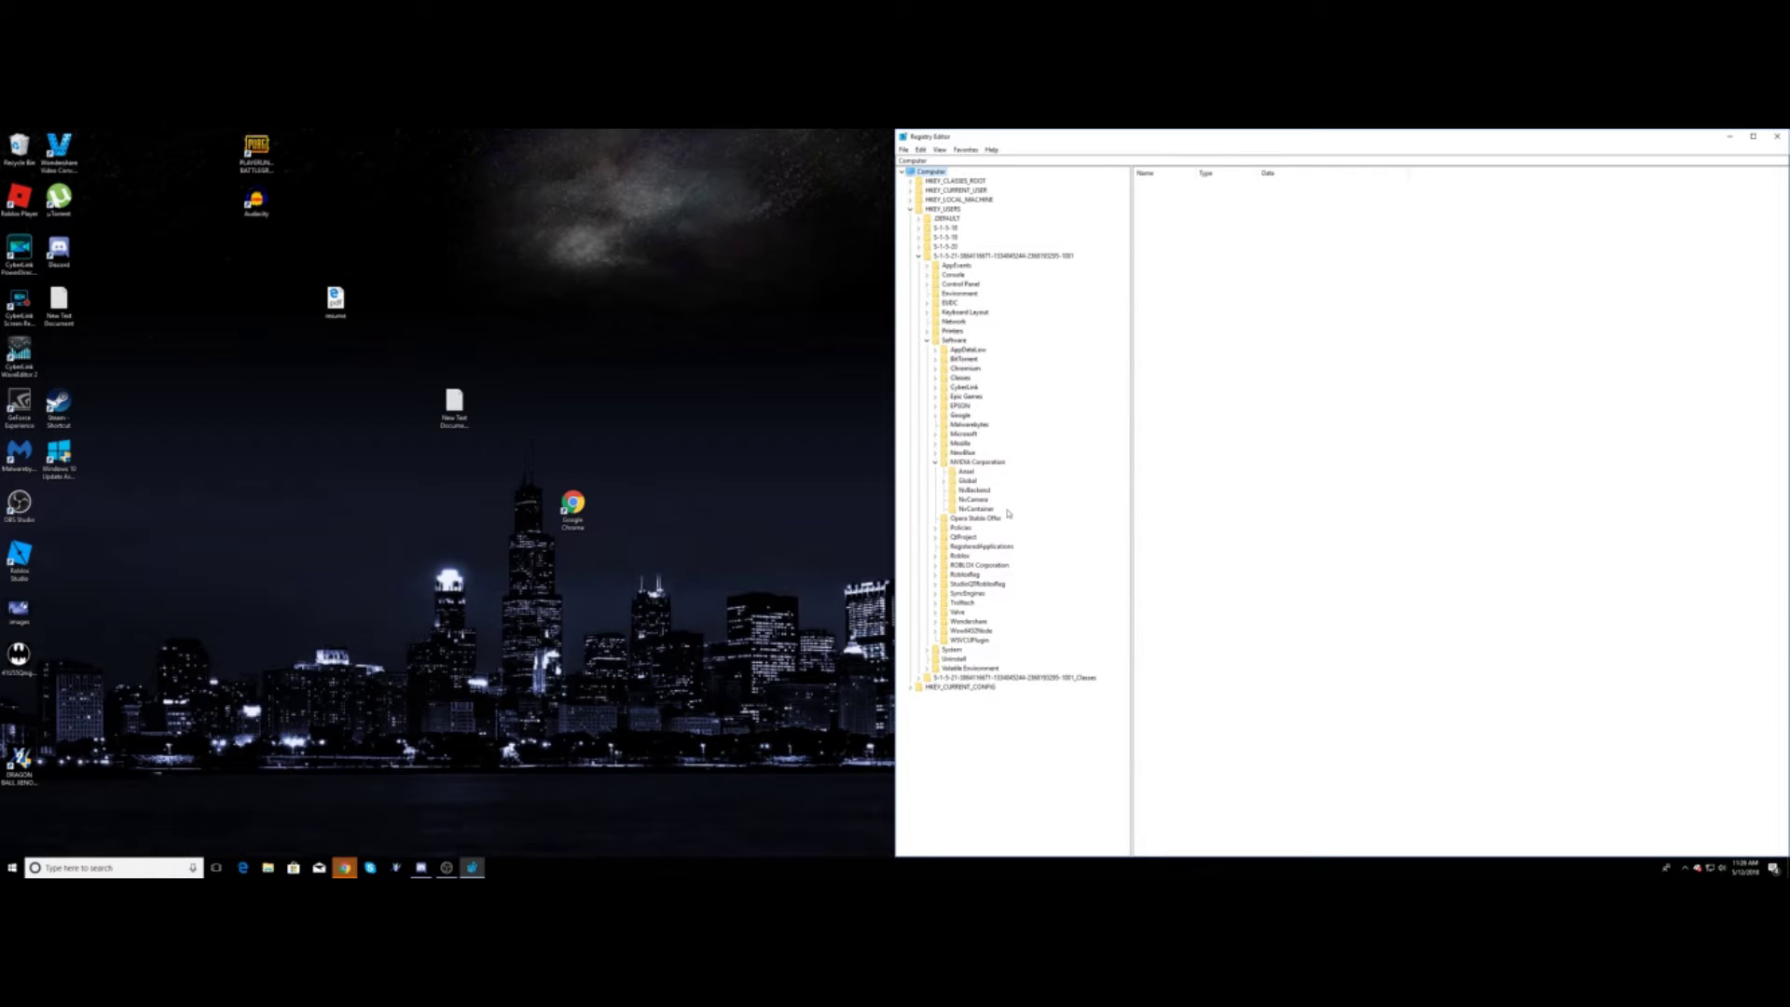
{"action": "left_click", "coordinate": [943, 481]}
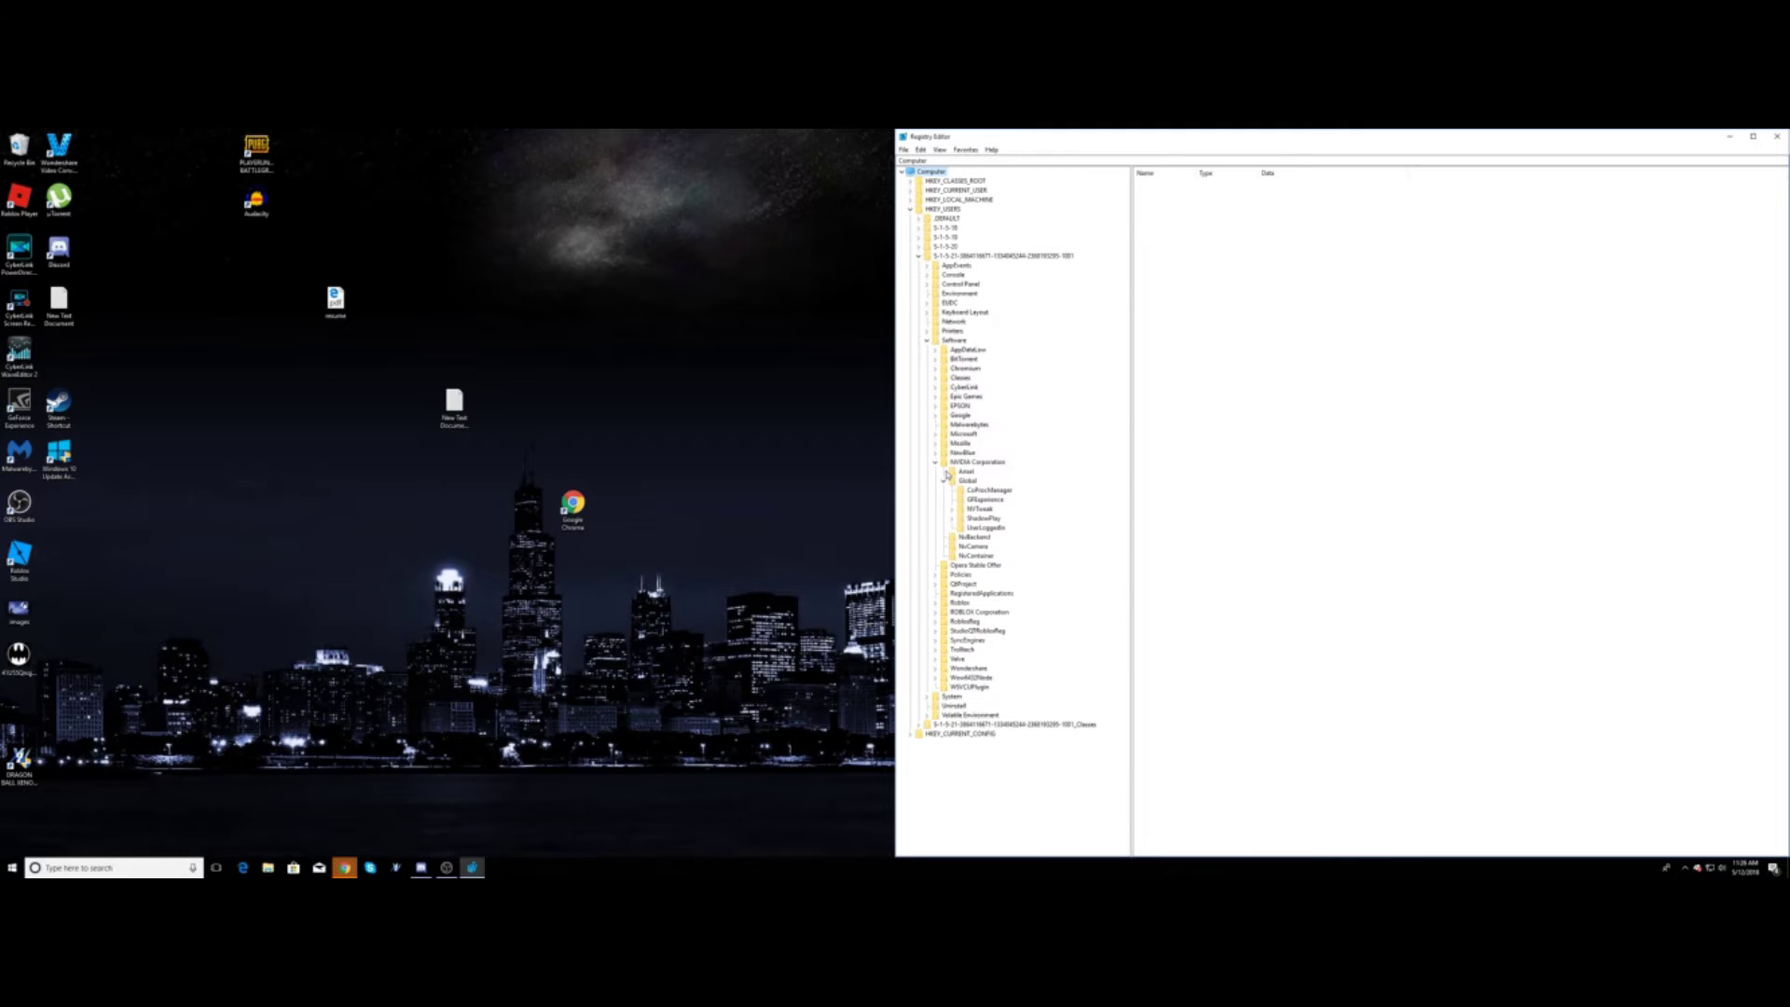
{"action": "left_click", "coordinate": [952, 519]}
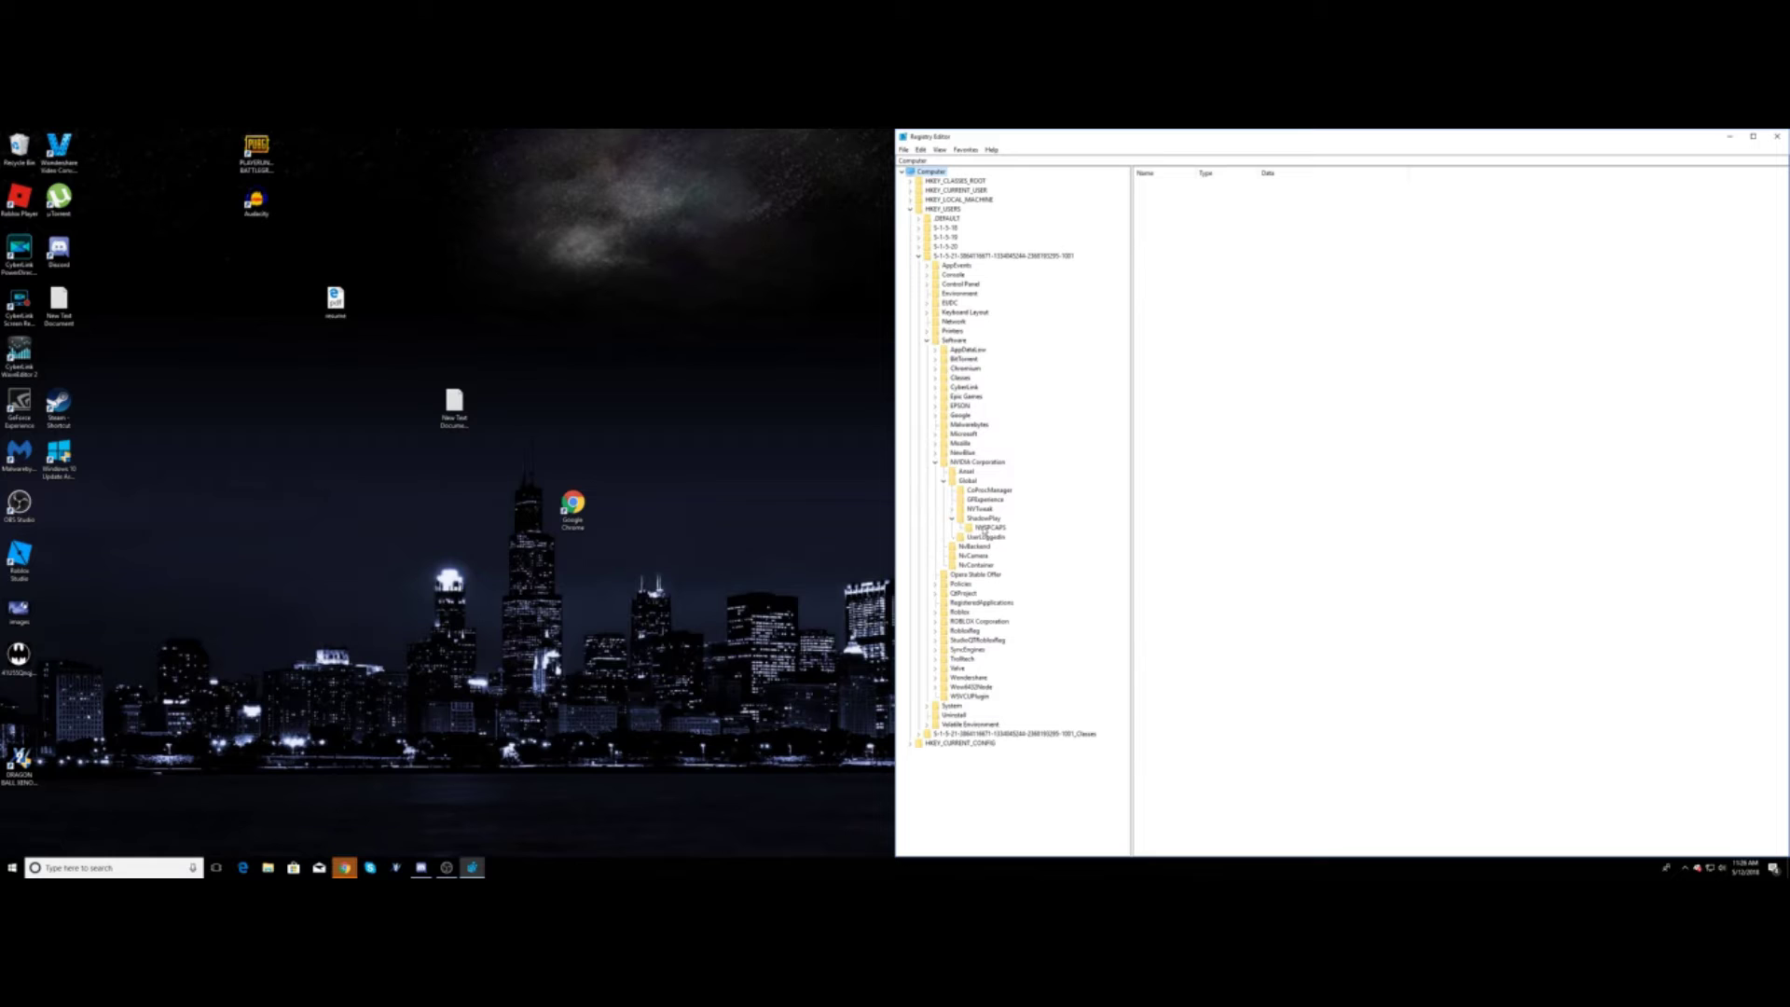
{"action": "left_click", "coordinate": [990, 528]}
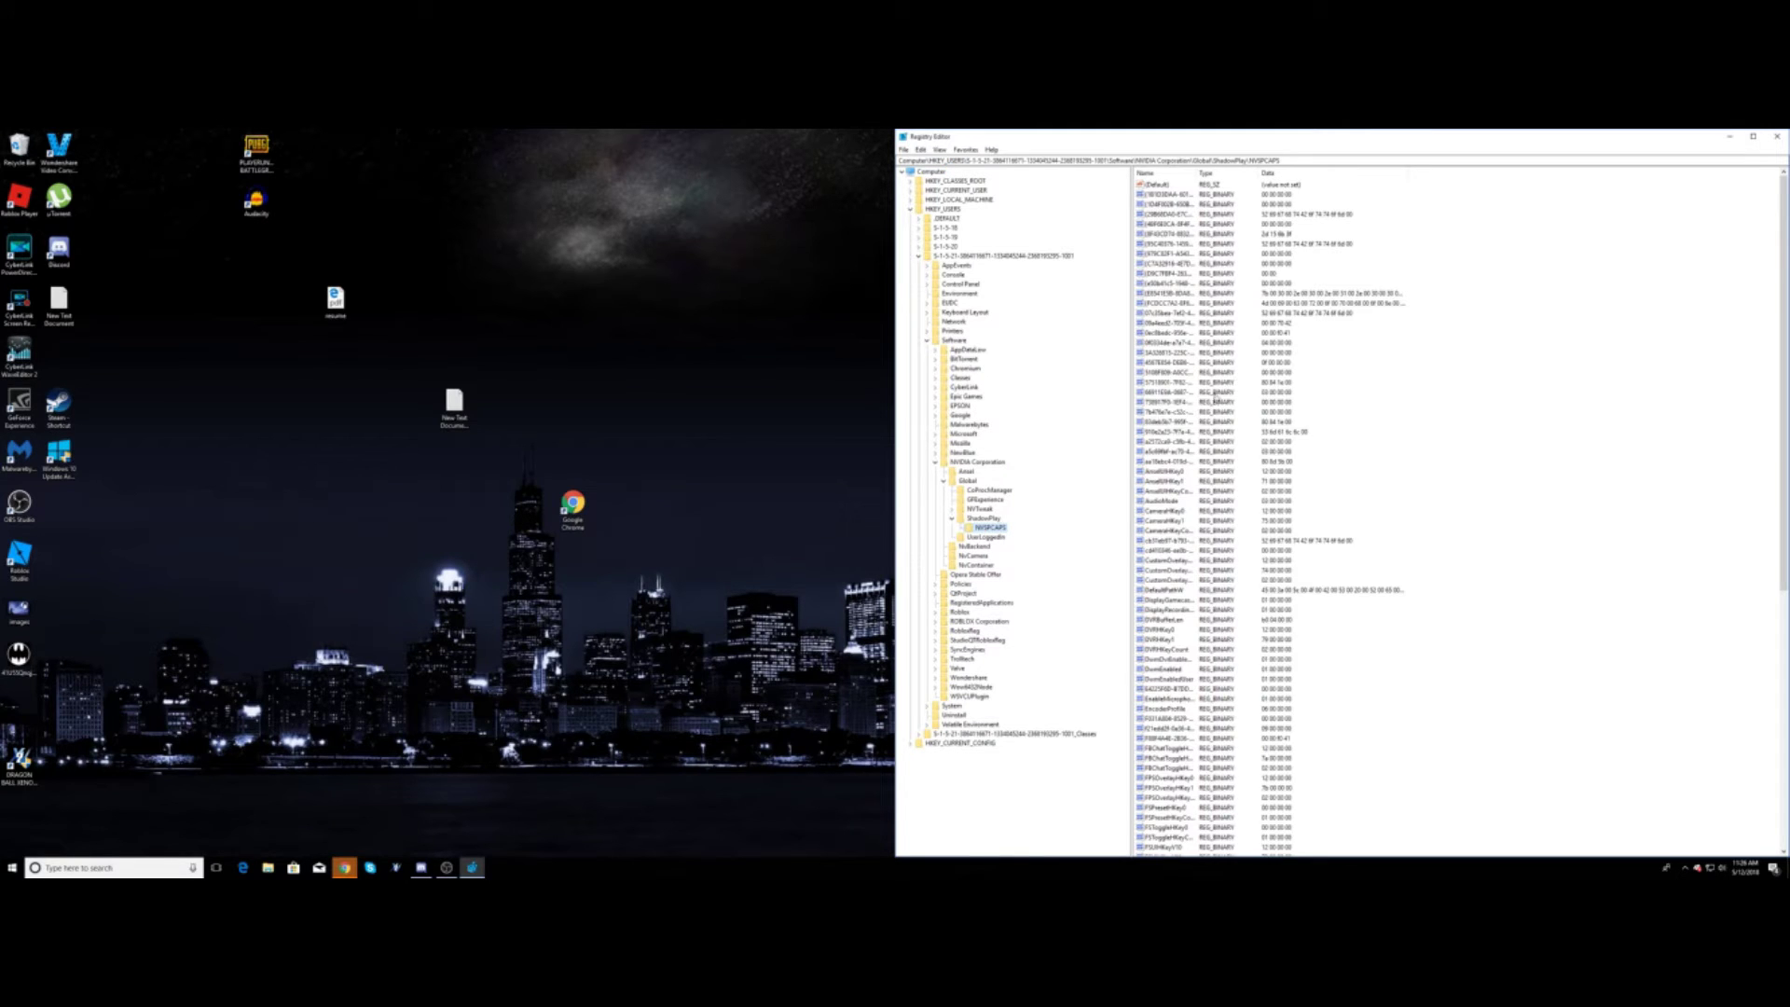
{"action": "scroll", "coordinate": [1215, 406], "scroll_direction": "down", "scroll_amount": 7}
{"action": "scroll", "coordinate": [1212, 420], "scroll_direction": "down", "scroll_amount": 5}
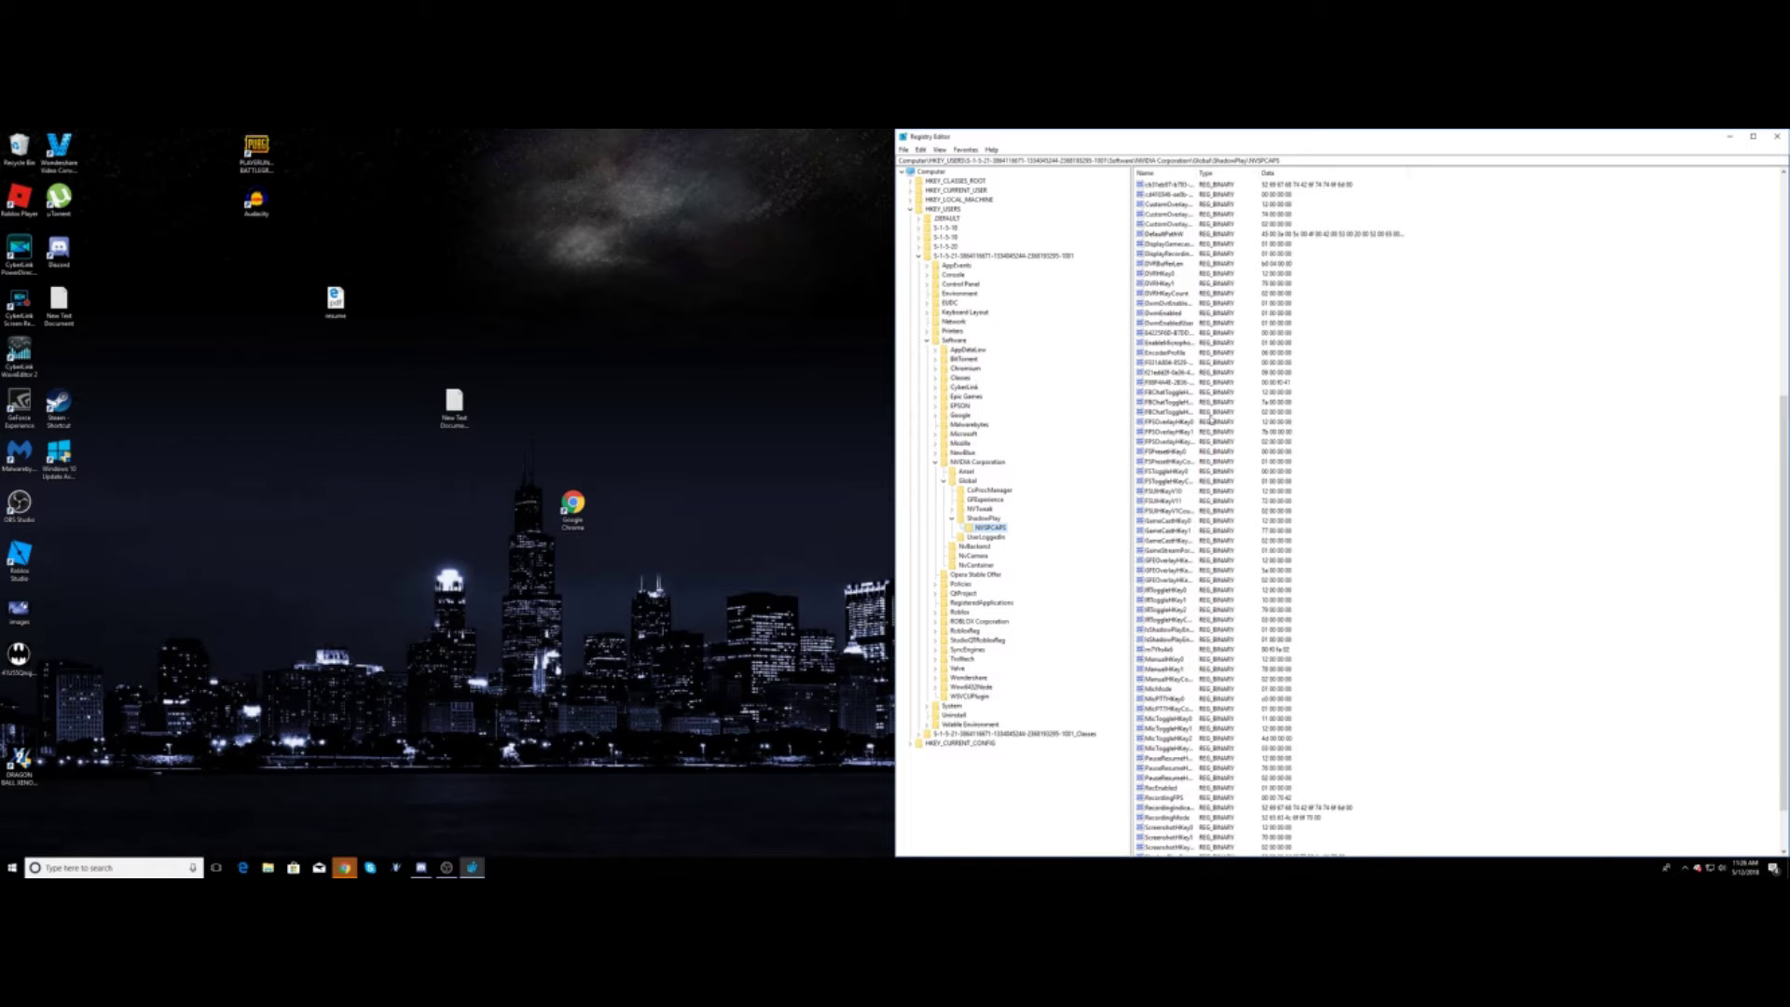
{"action": "scroll", "coordinate": [1275, 570], "scroll_direction": "down", "scroll_amount": 2}
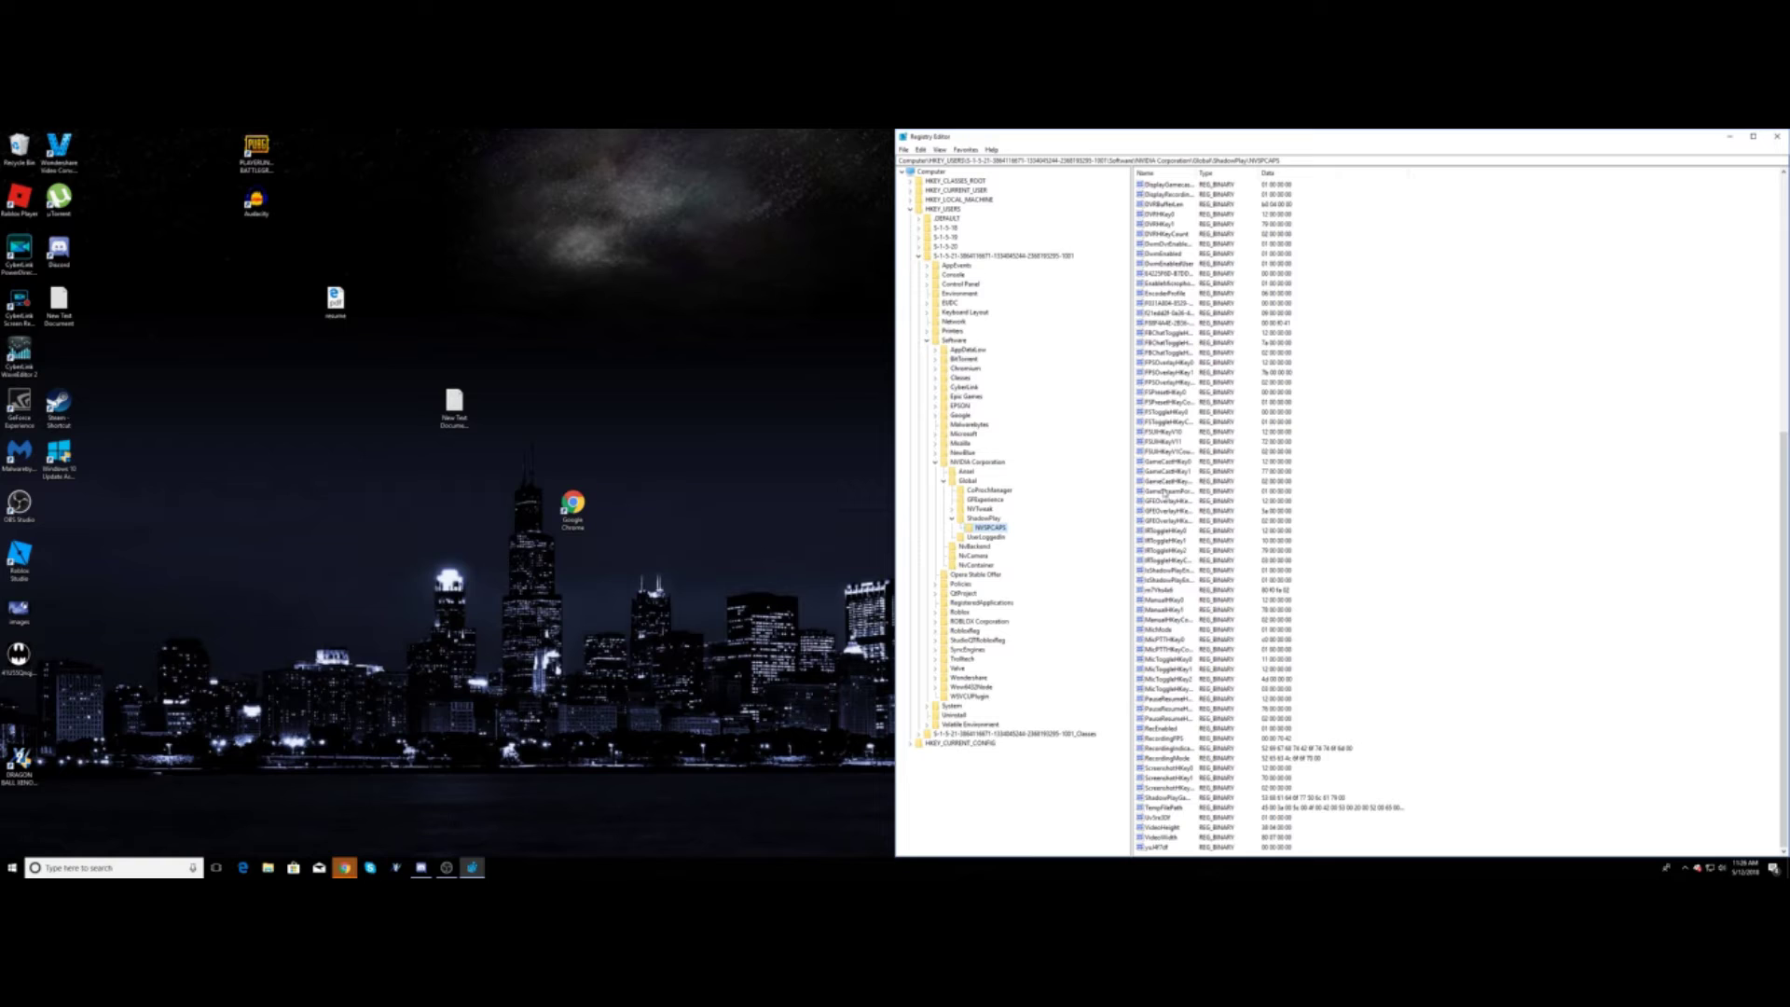
{"action": "scroll", "coordinate": [1173, 621], "scroll_direction": "up", "scroll_amount": 5}
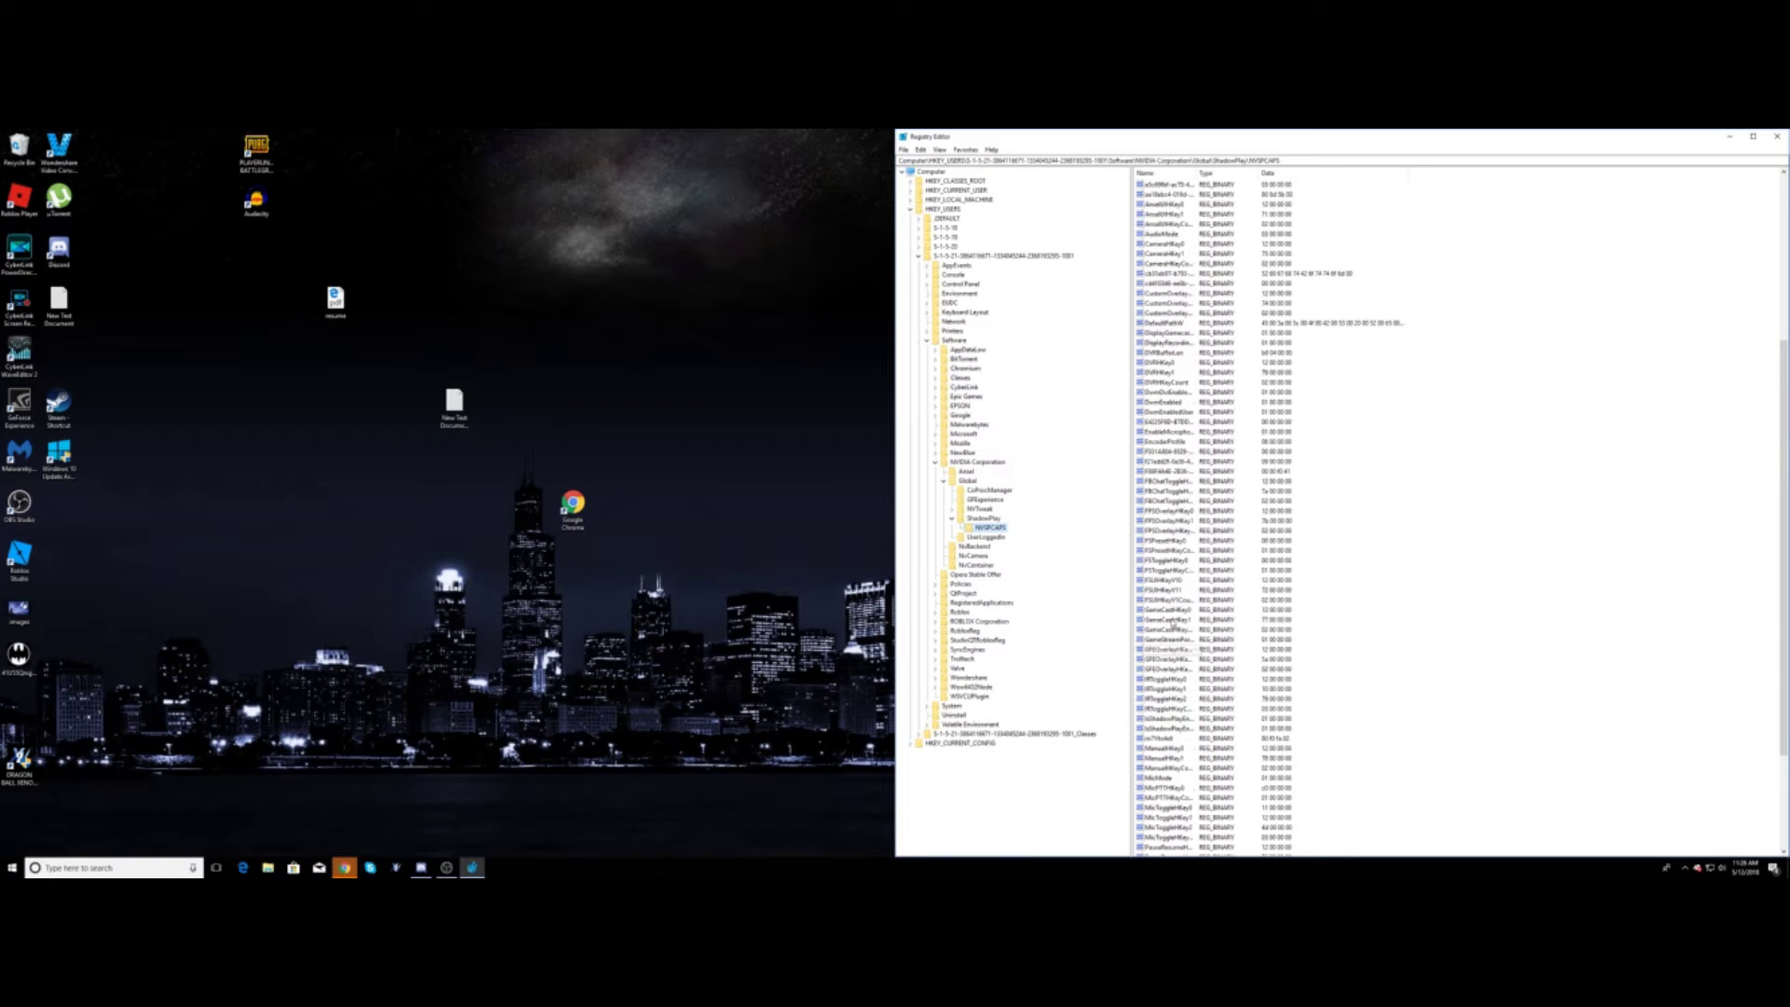
{"action": "scroll", "coordinate": [1170, 624], "scroll_direction": "up", "scroll_amount": 5}
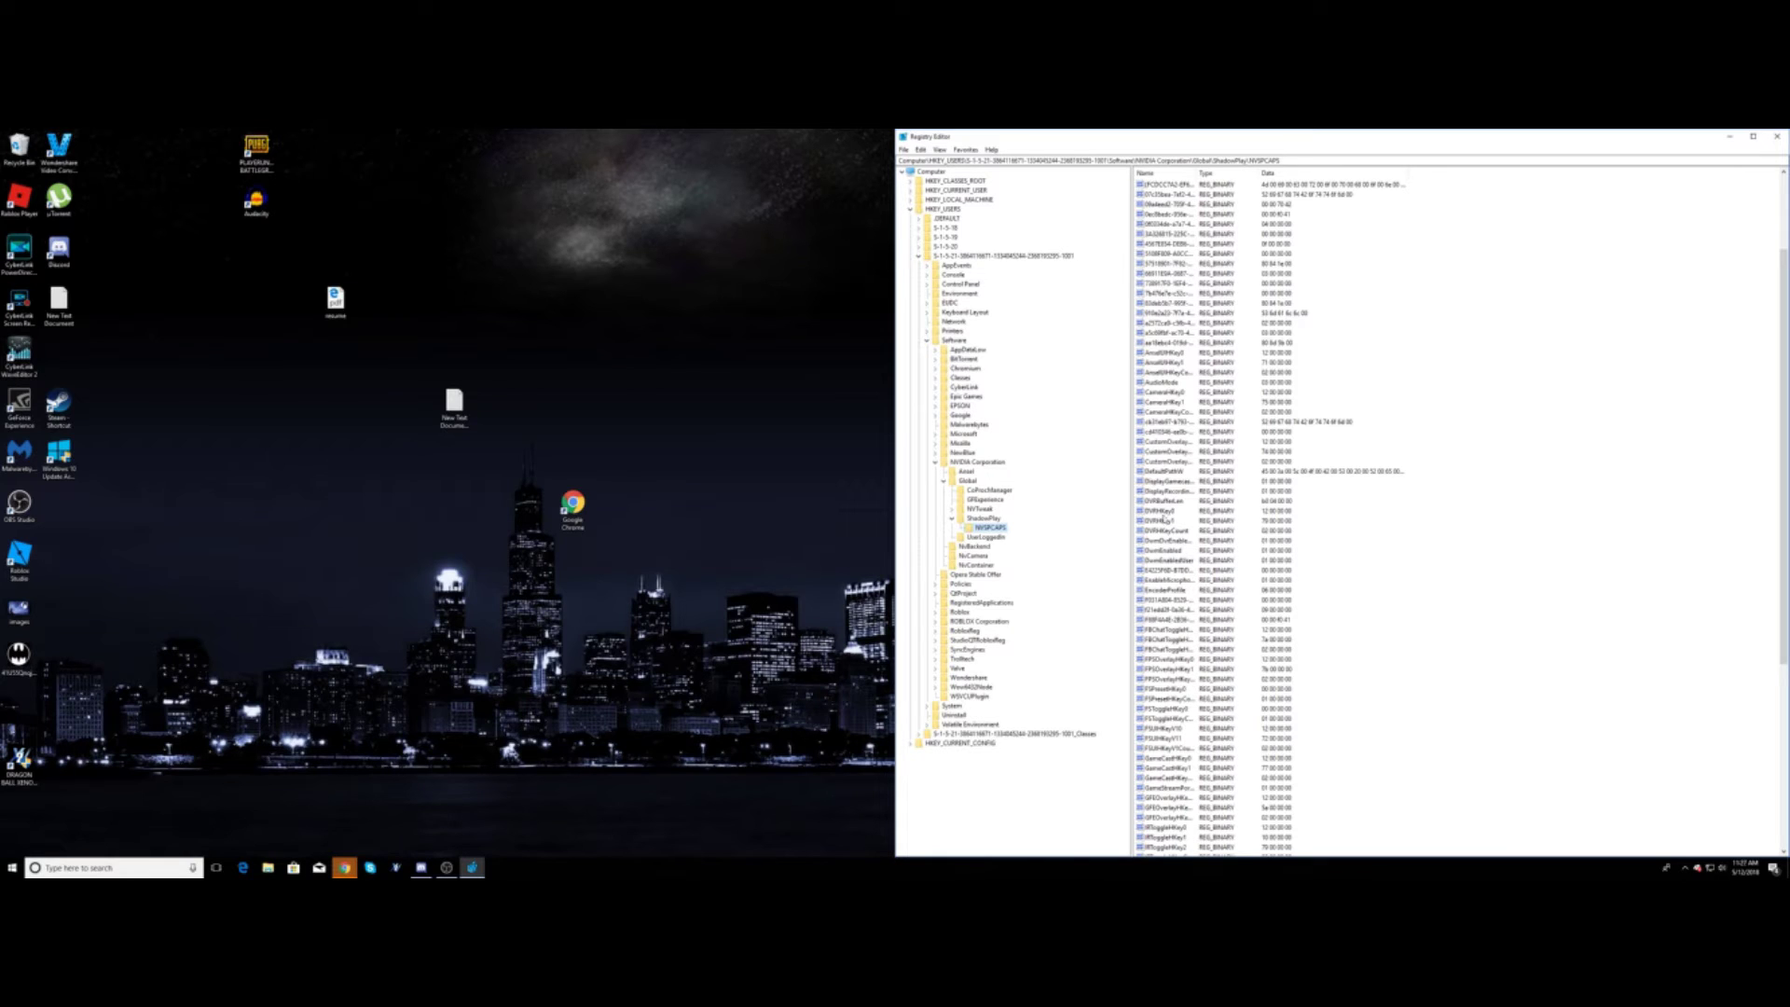
Change the first data byte of DVRBufferLen to 60 and save it.
{"action": "double_click", "coordinate": [1163, 501]}
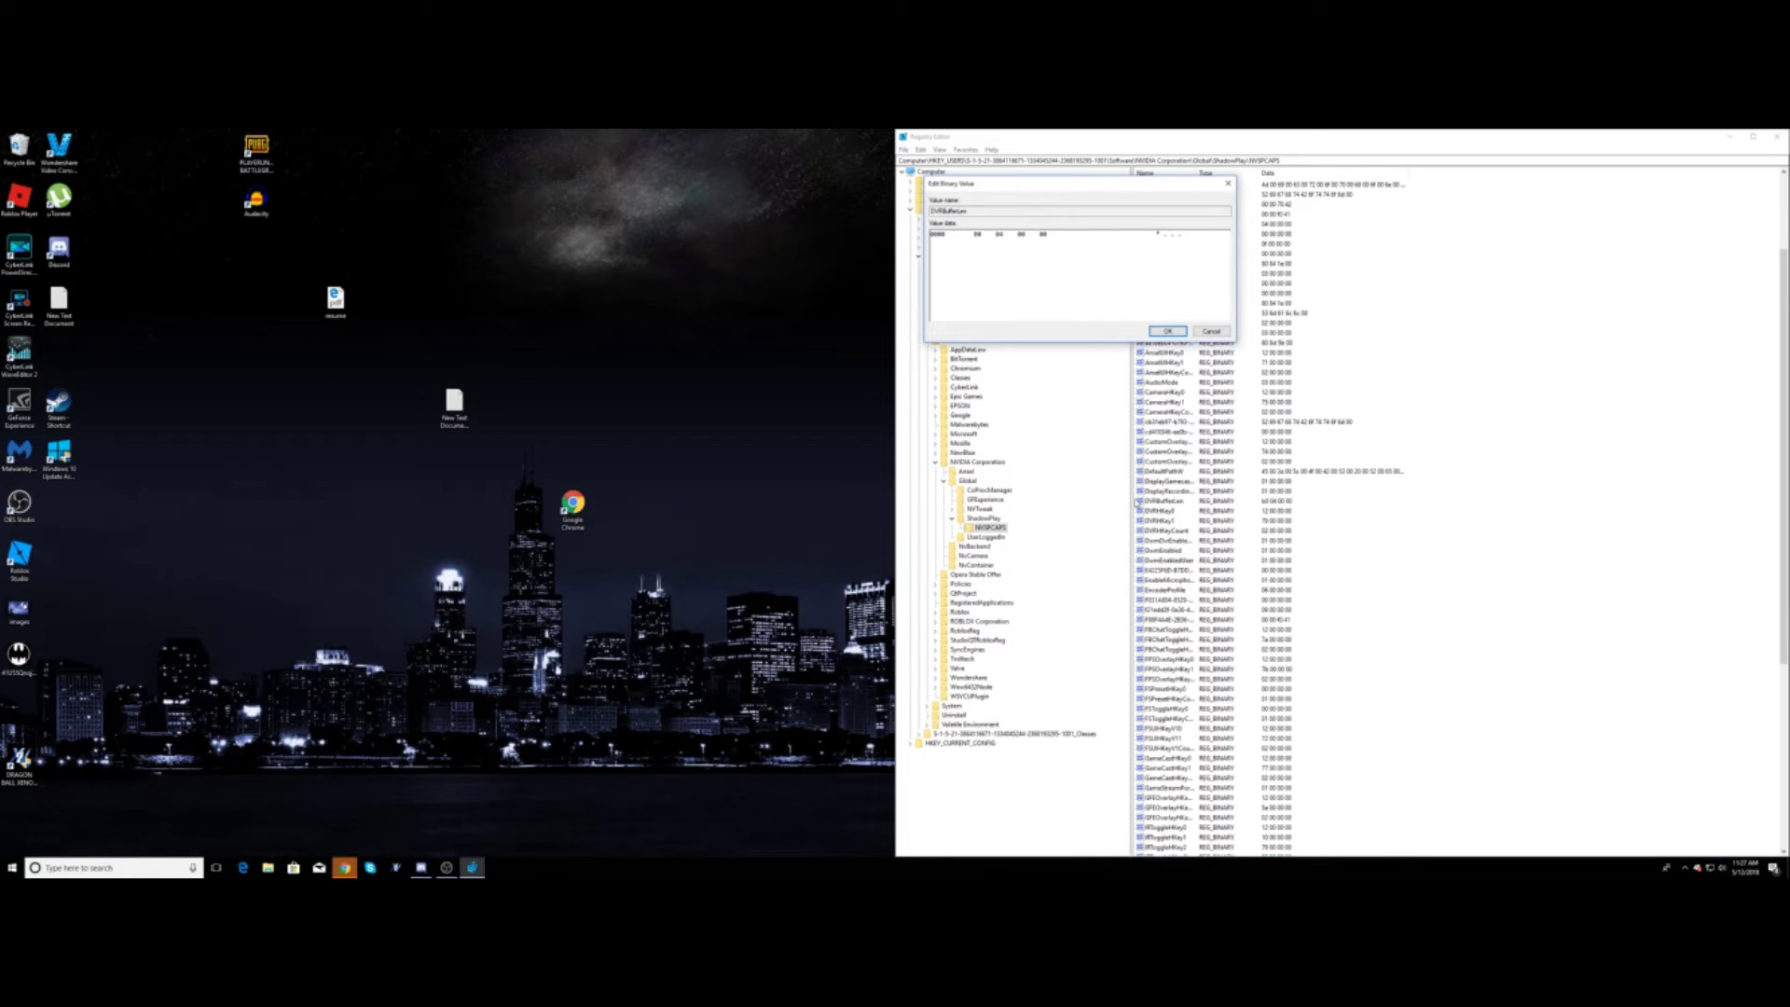
{"action": "left_click", "coordinate": [977, 234]}
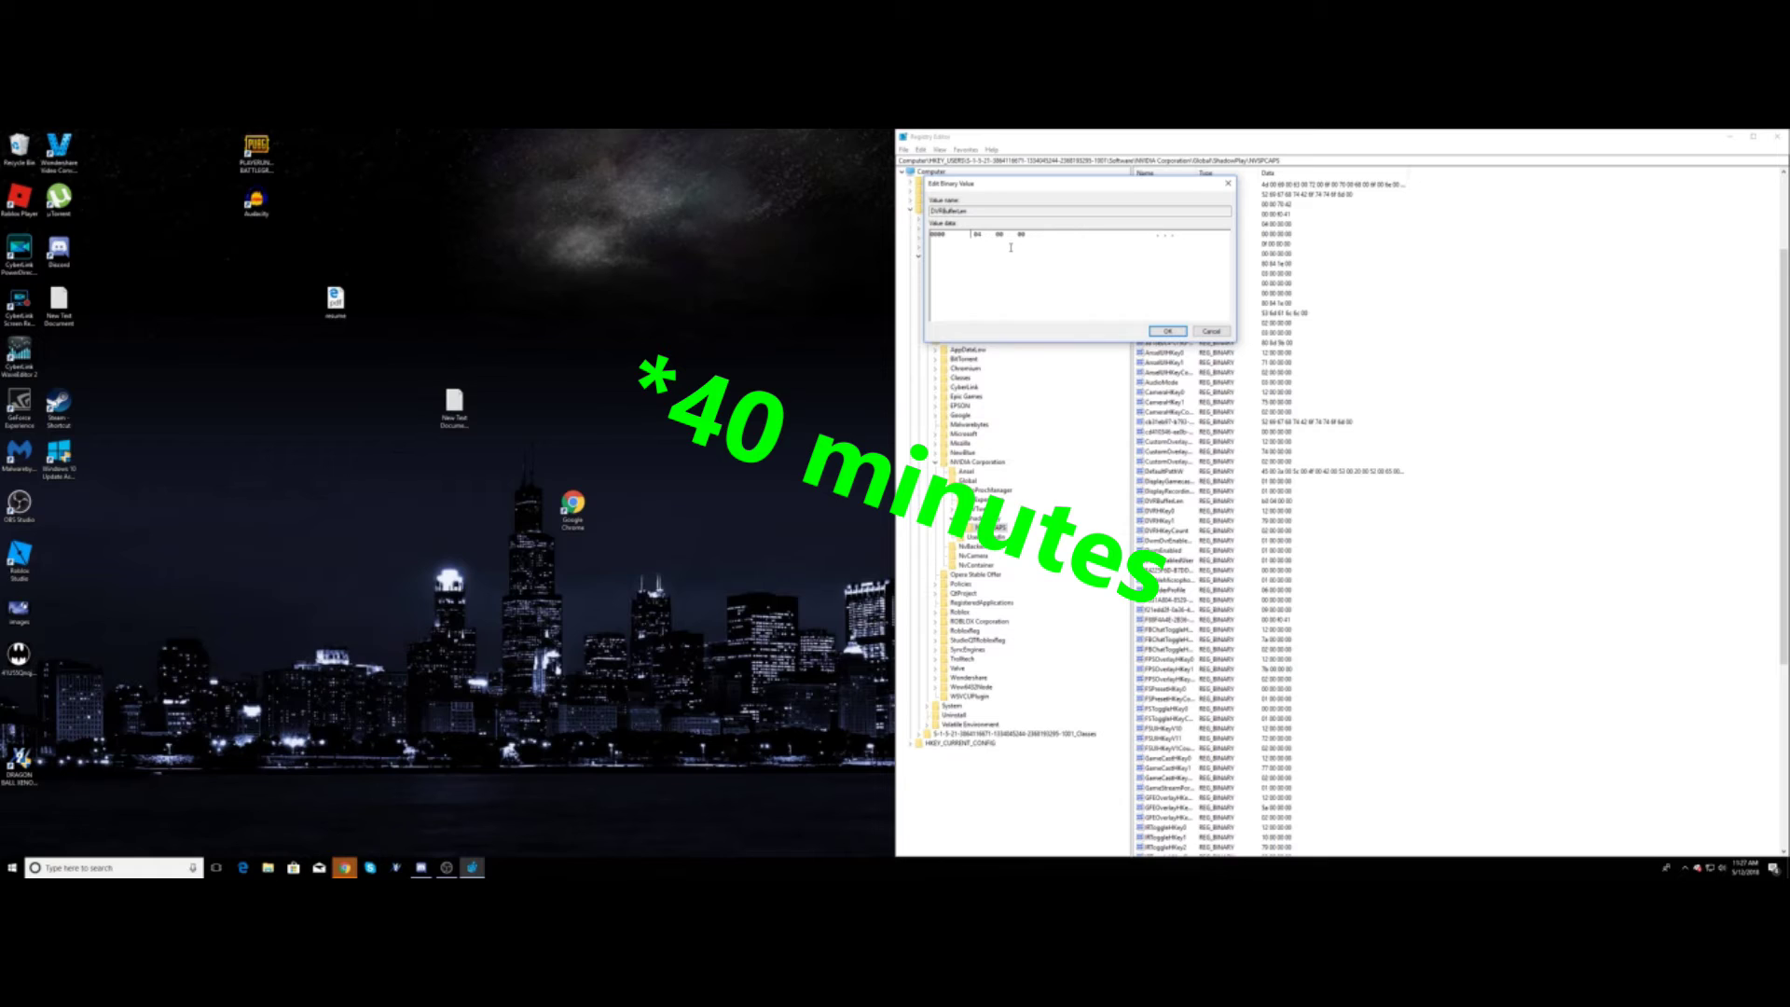
{"action": "type", "text": "60 09 0"}
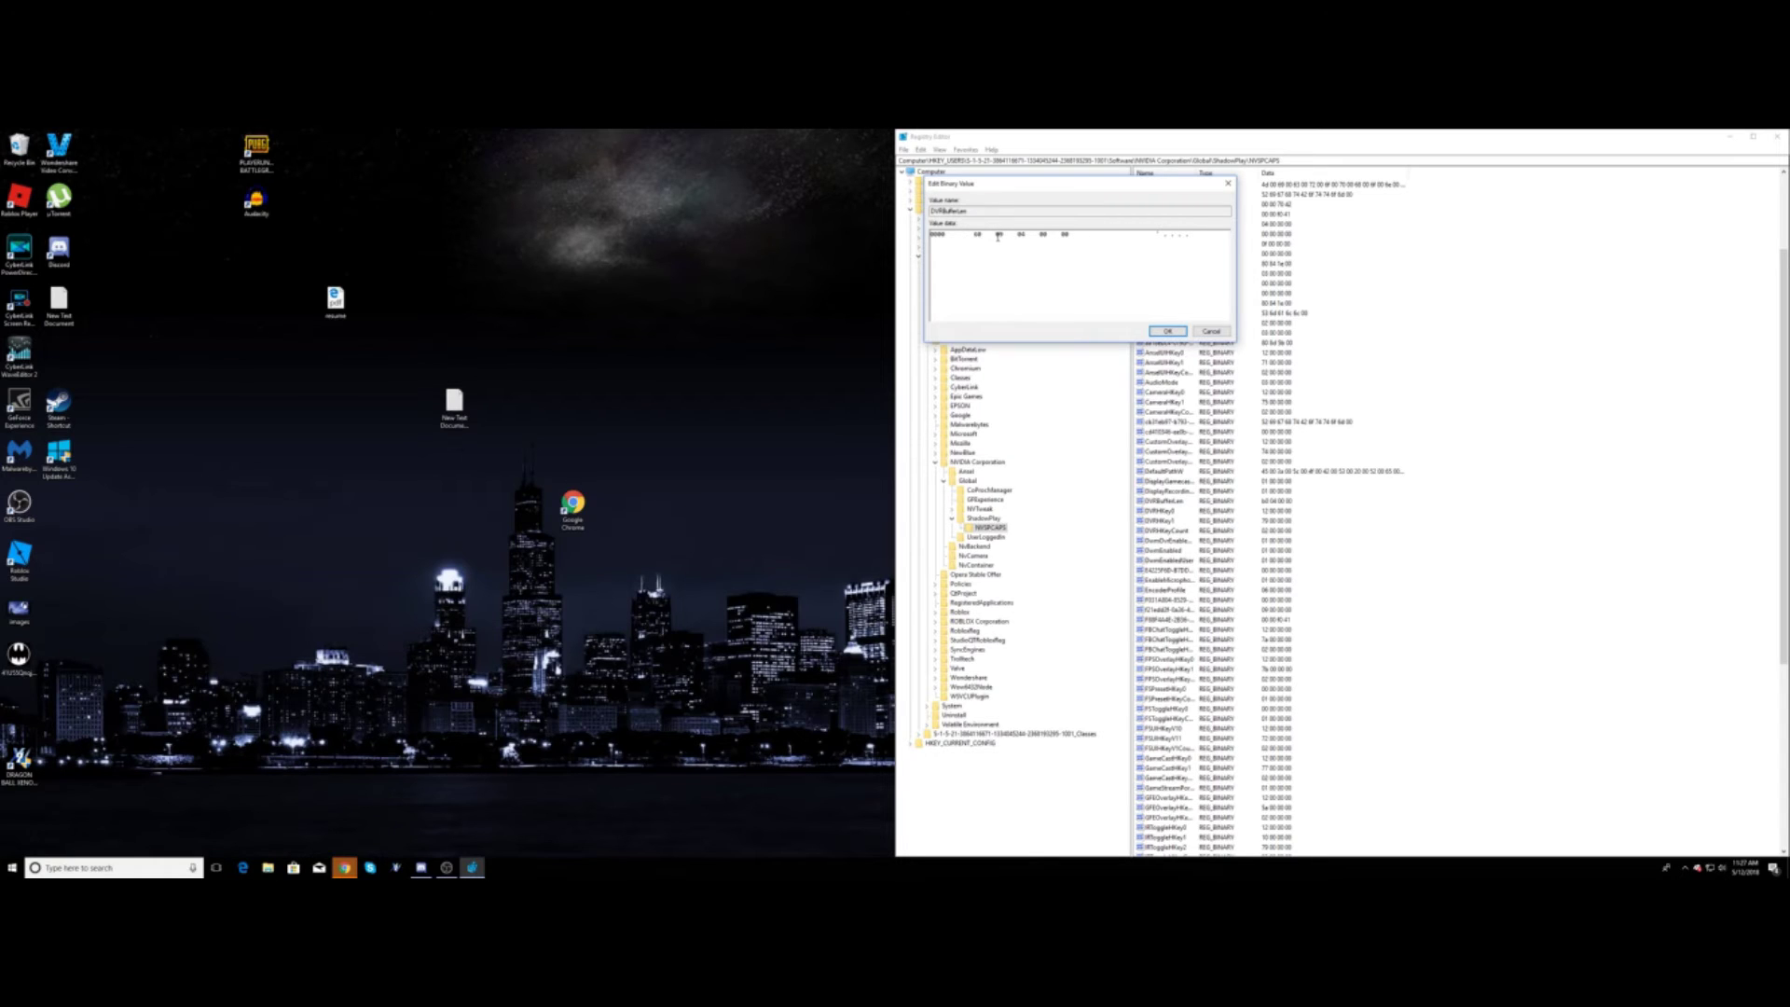
{"action": "left_click", "coordinate": [1166, 332]}
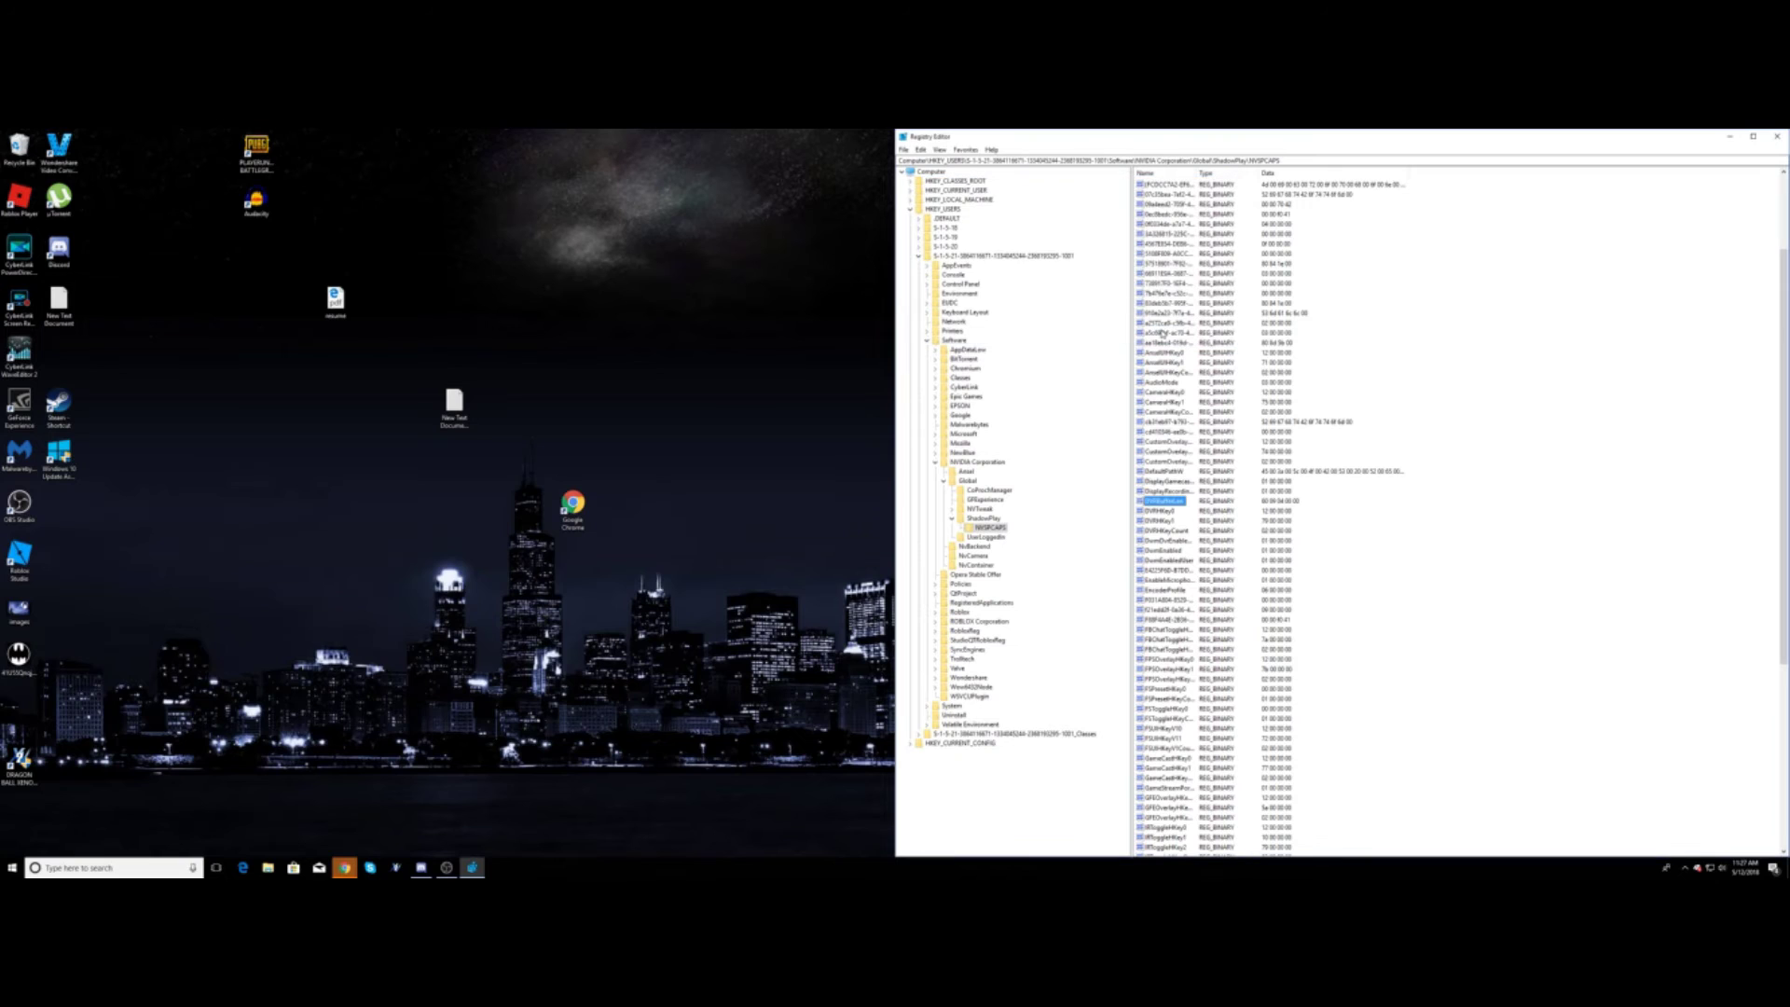
{"action": "left_click", "coordinate": [1286, 505]}
Reopen DVRBufferLen to verify its data and close it unchanged.
{"action": "double_click", "coordinate": [1178, 504]}
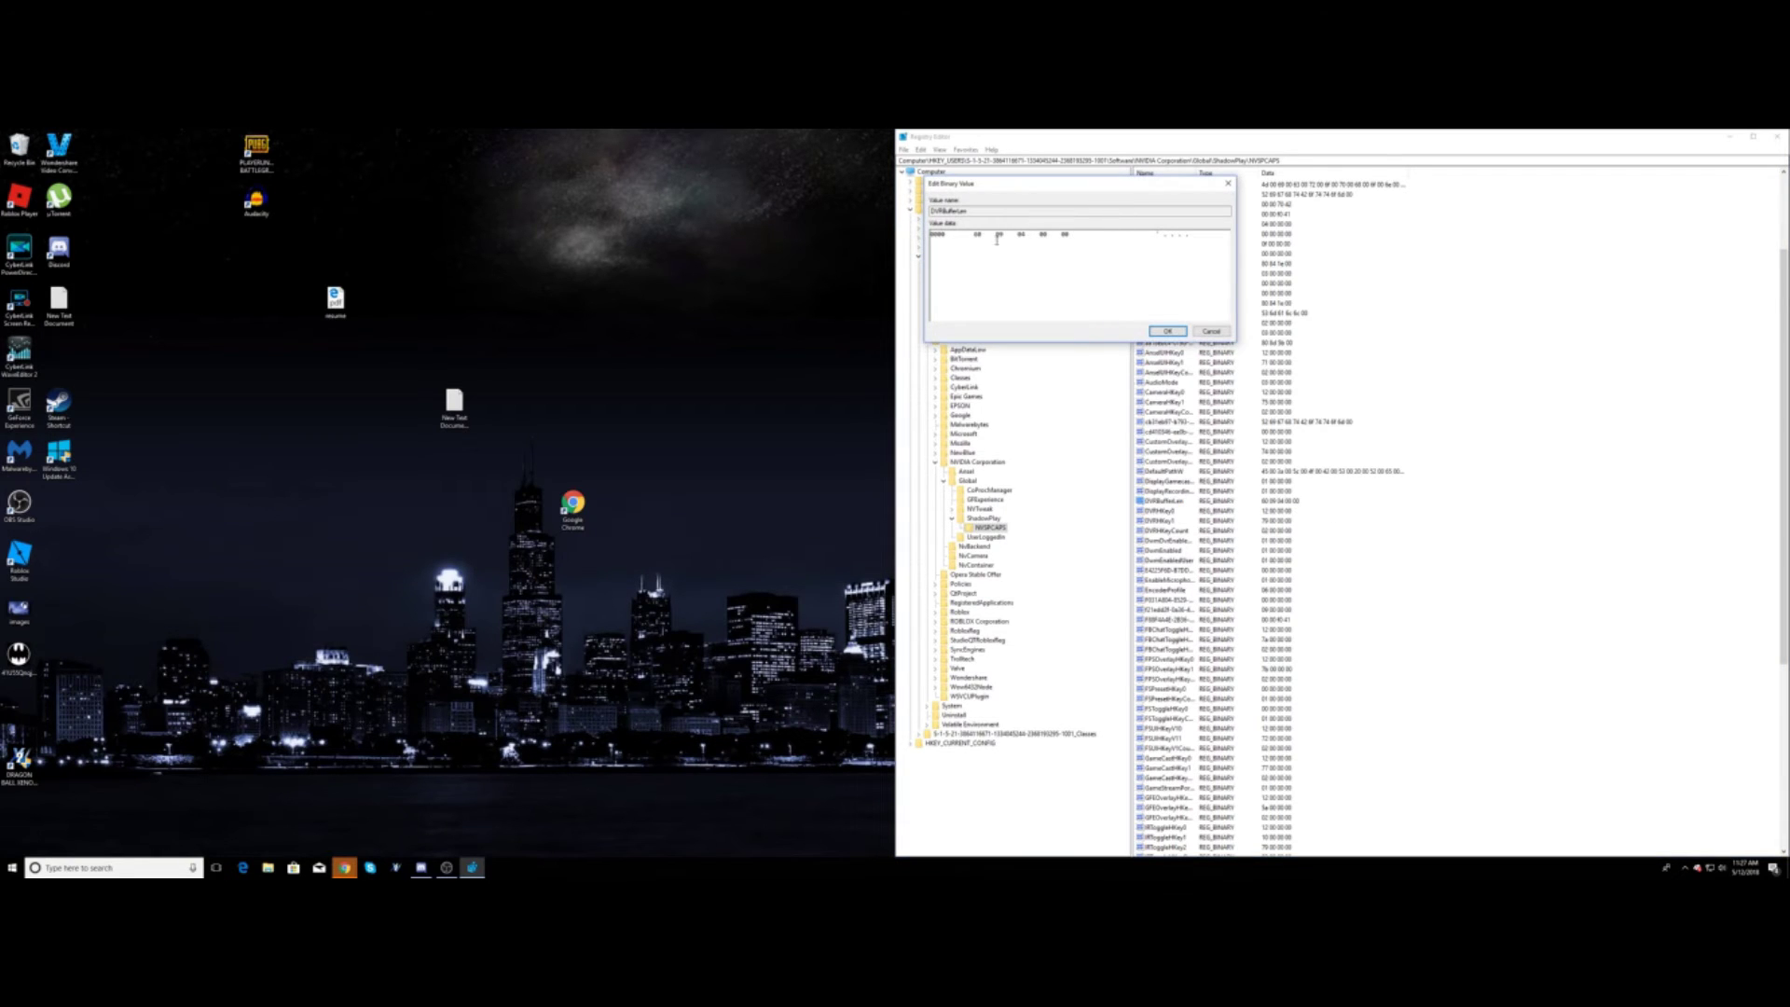
{"action": "left_click", "coordinate": [995, 237]}
{"action": "left_click", "coordinate": [1168, 332]}
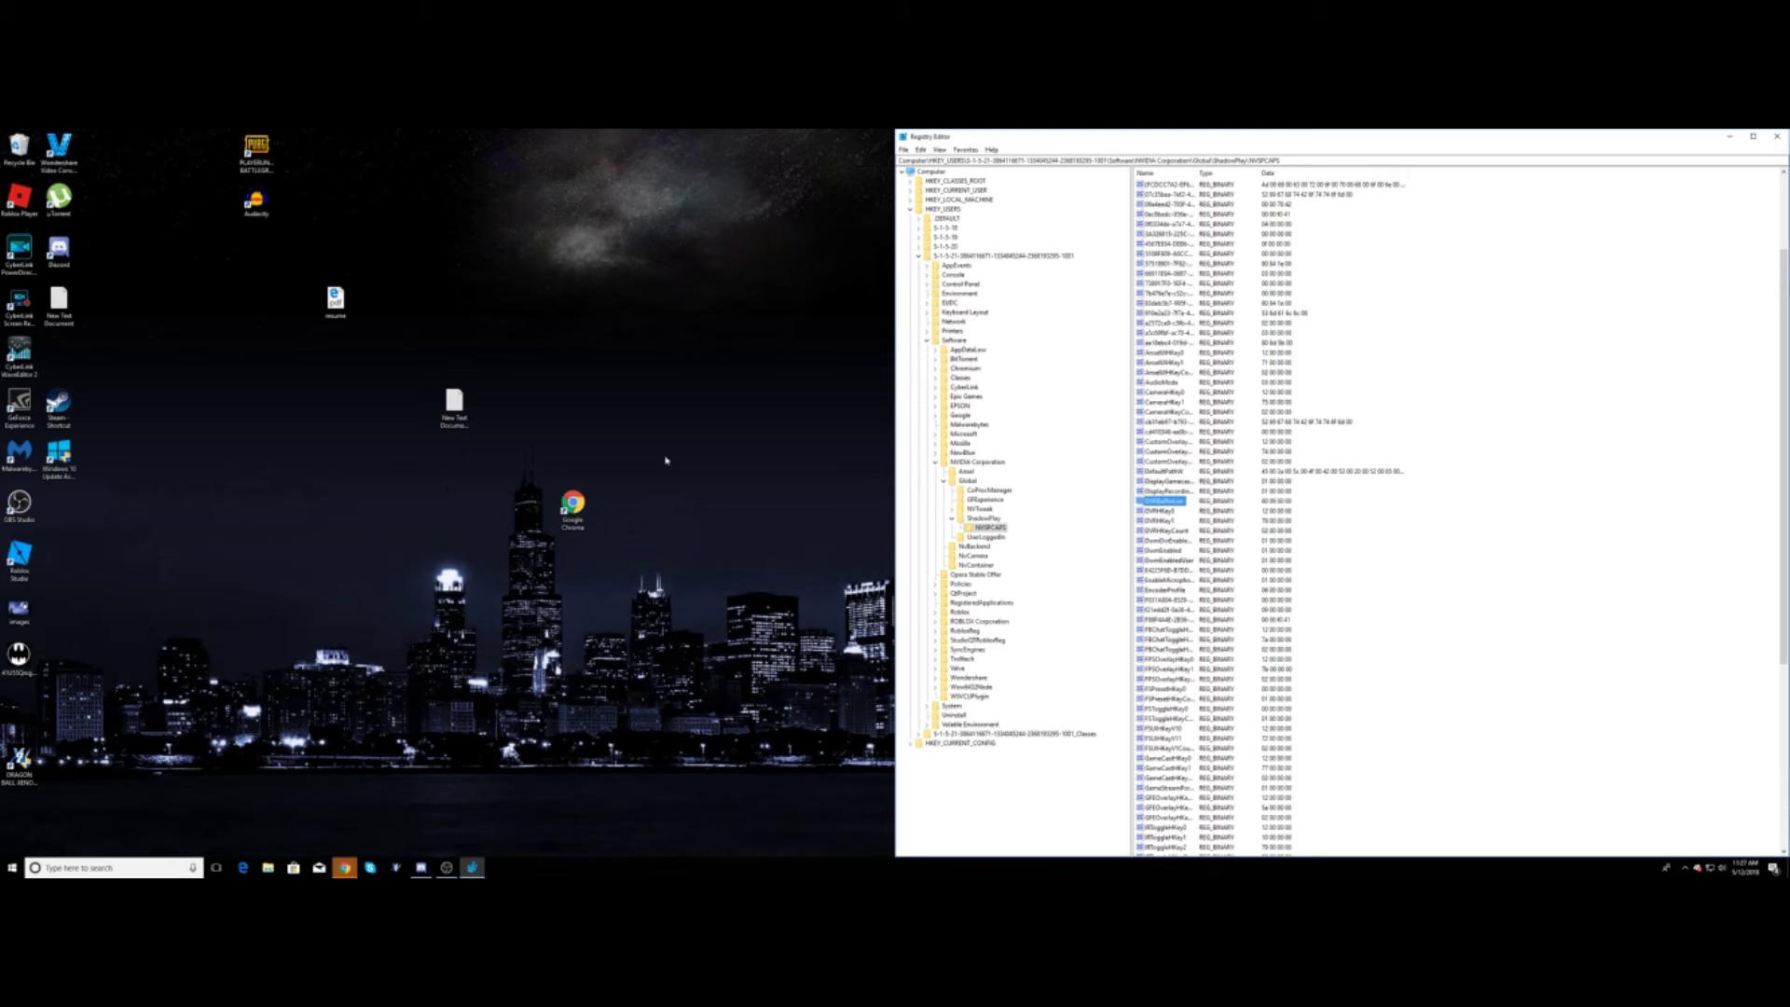
{"action": "key", "text": "alt+z"}
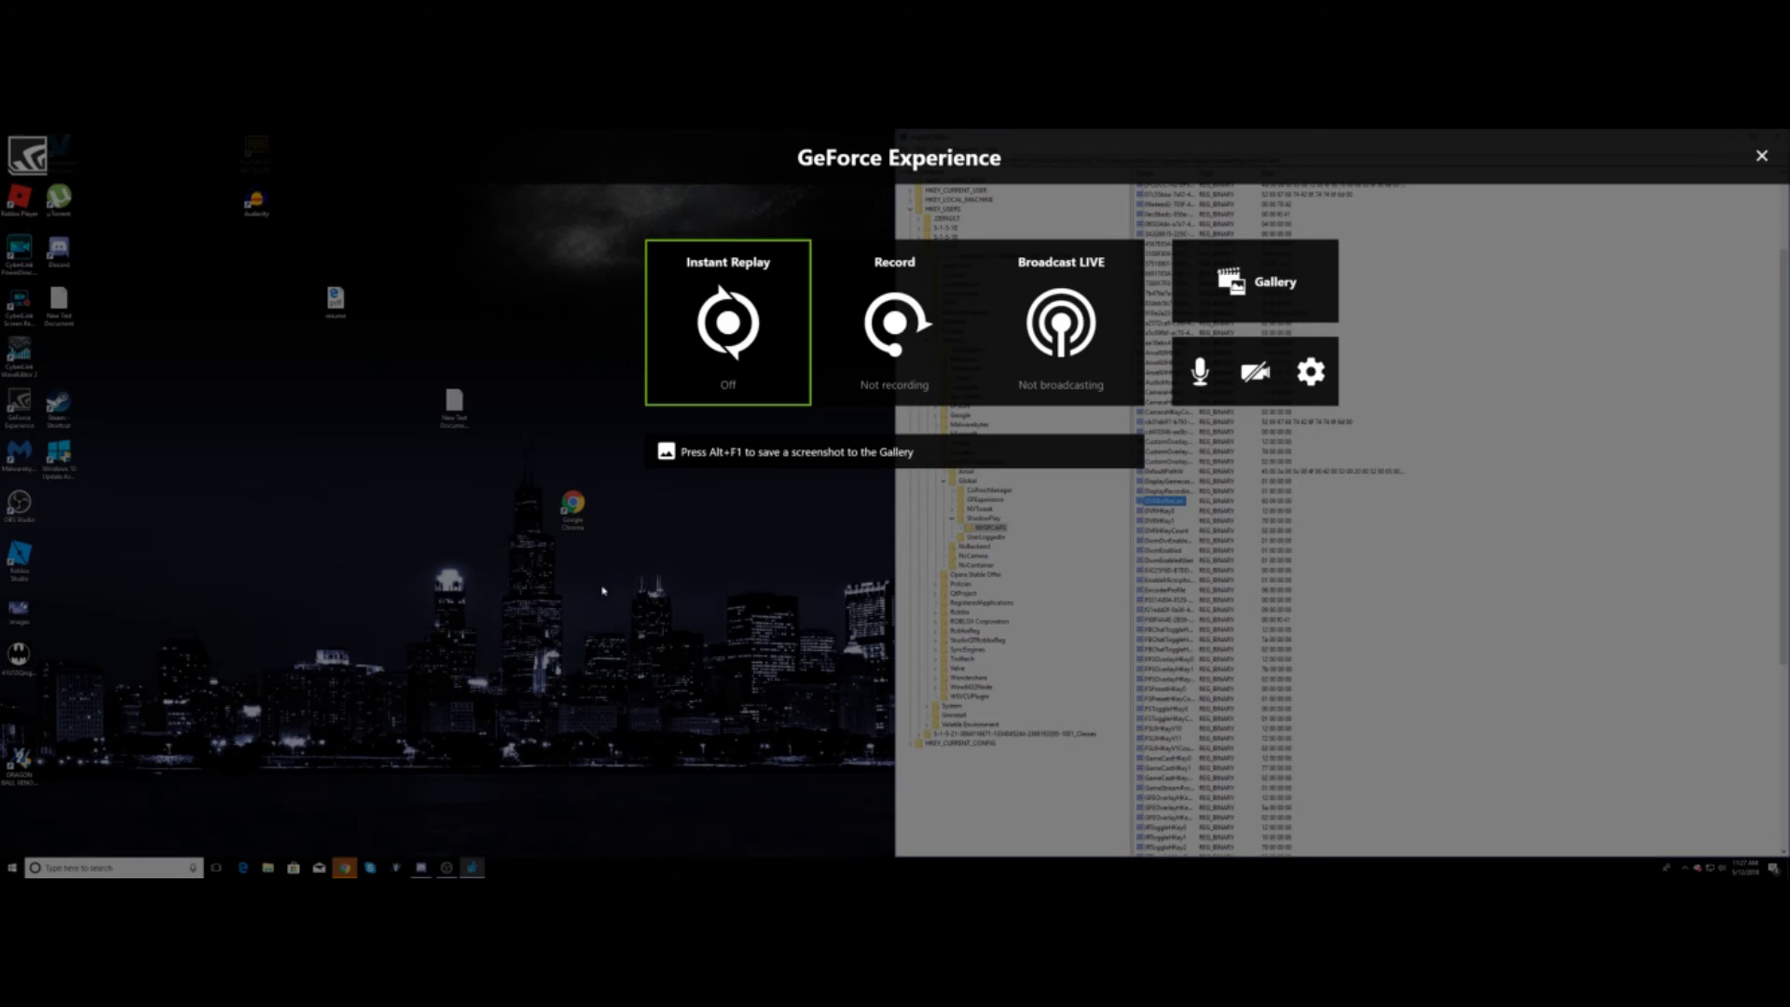
{"action": "left_click", "coordinate": [719, 366]}
{"action": "left_click", "coordinate": [734, 465]}
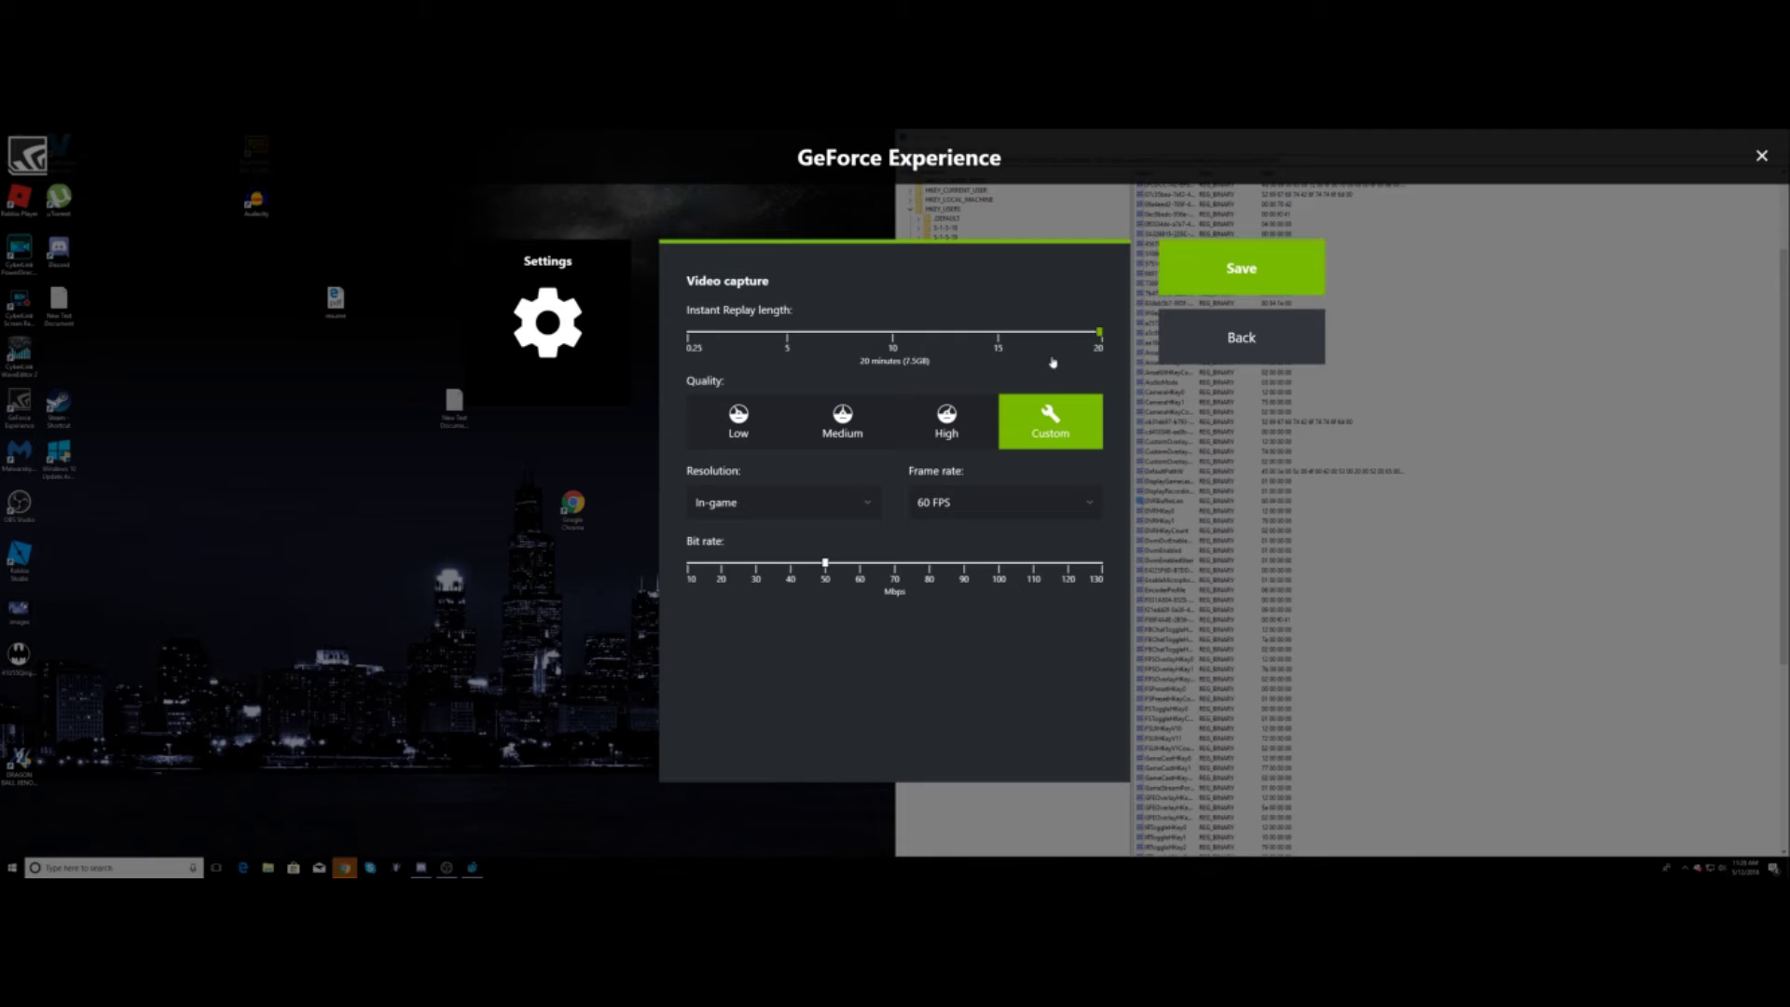
{"action": "left_click_drag", "start_coordinate": [1099, 333], "coordinate": [1005, 333]}
{"action": "left_click", "coordinate": [1201, 275]}
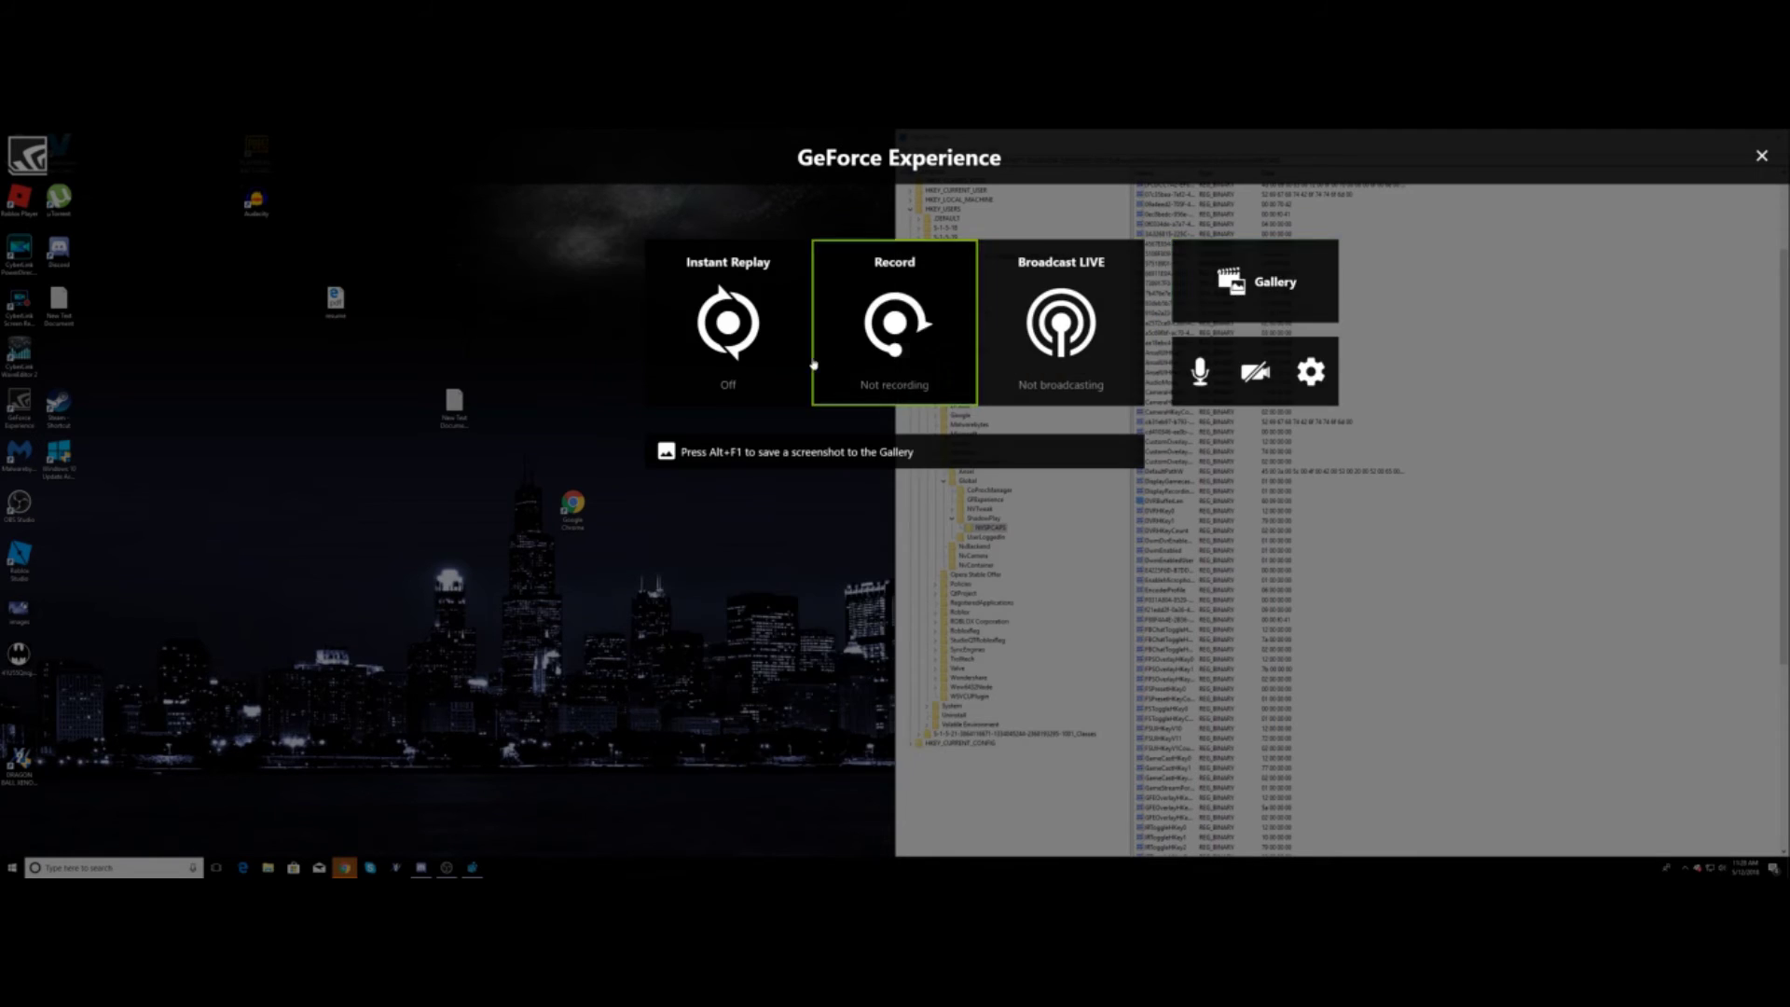
{"action": "left_click", "coordinate": [763, 344]}
{"action": "left_click", "coordinate": [728, 450]}
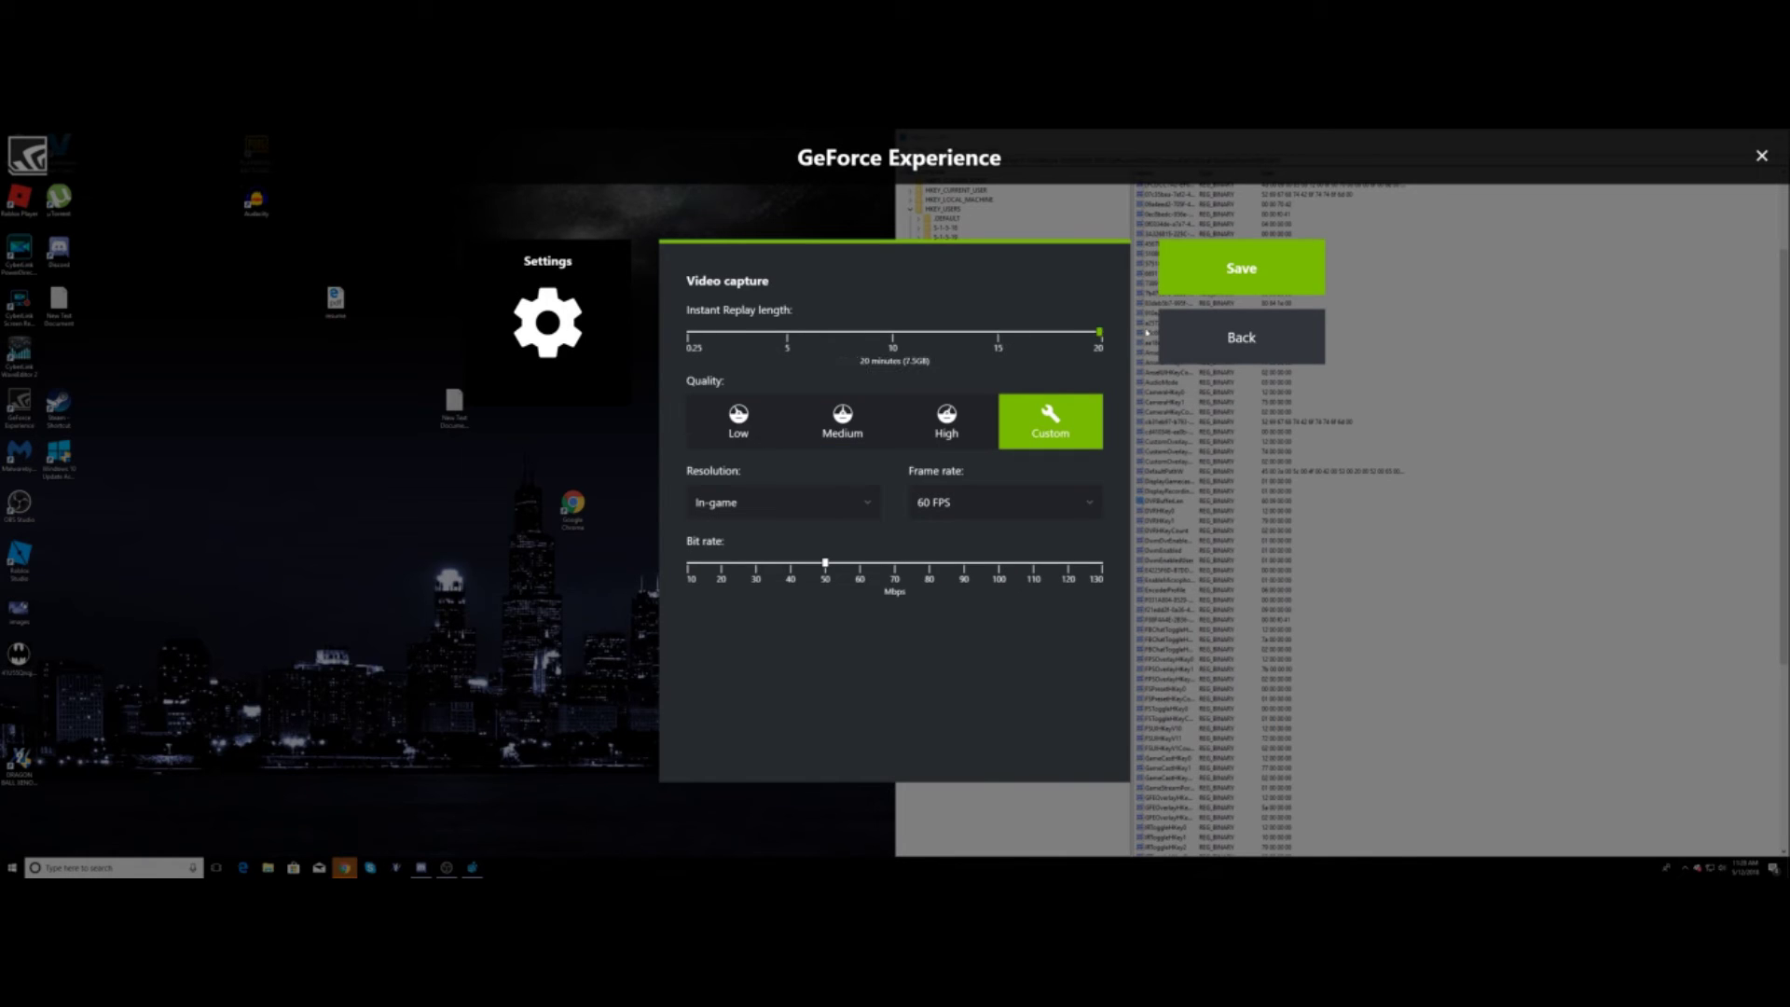
{"action": "left_click", "coordinate": [1241, 271]}
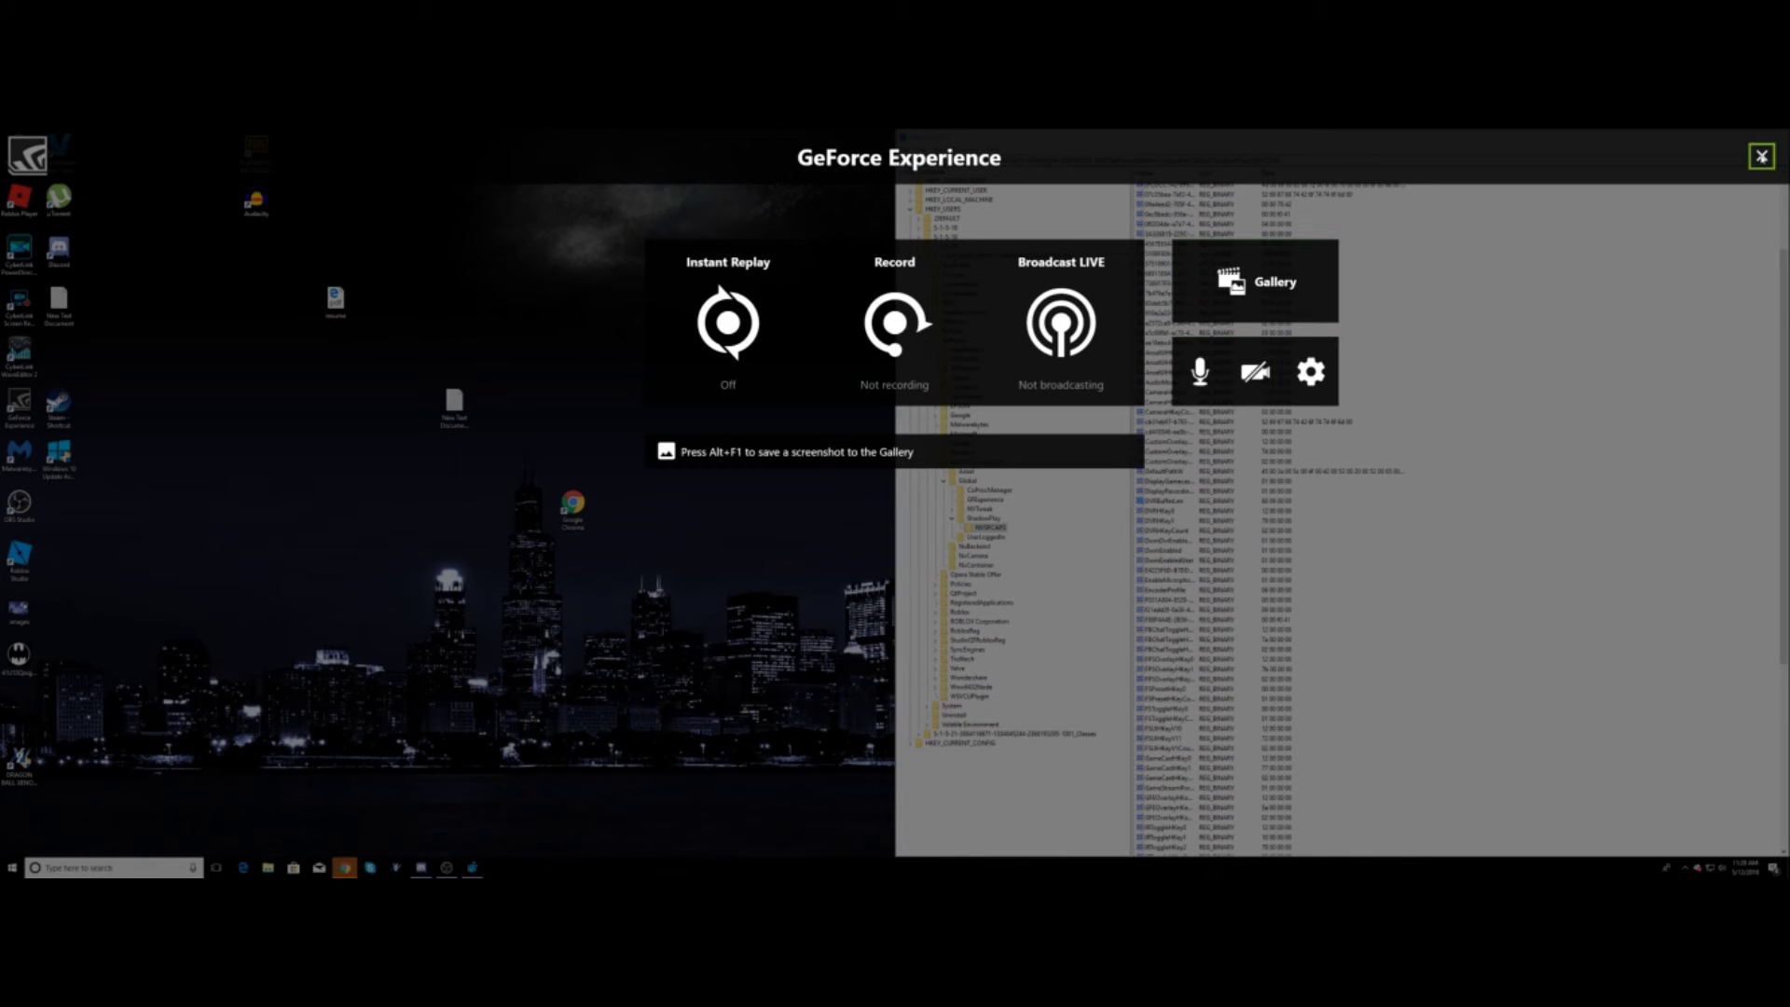
{"action": "left_click", "coordinate": [1760, 155]}
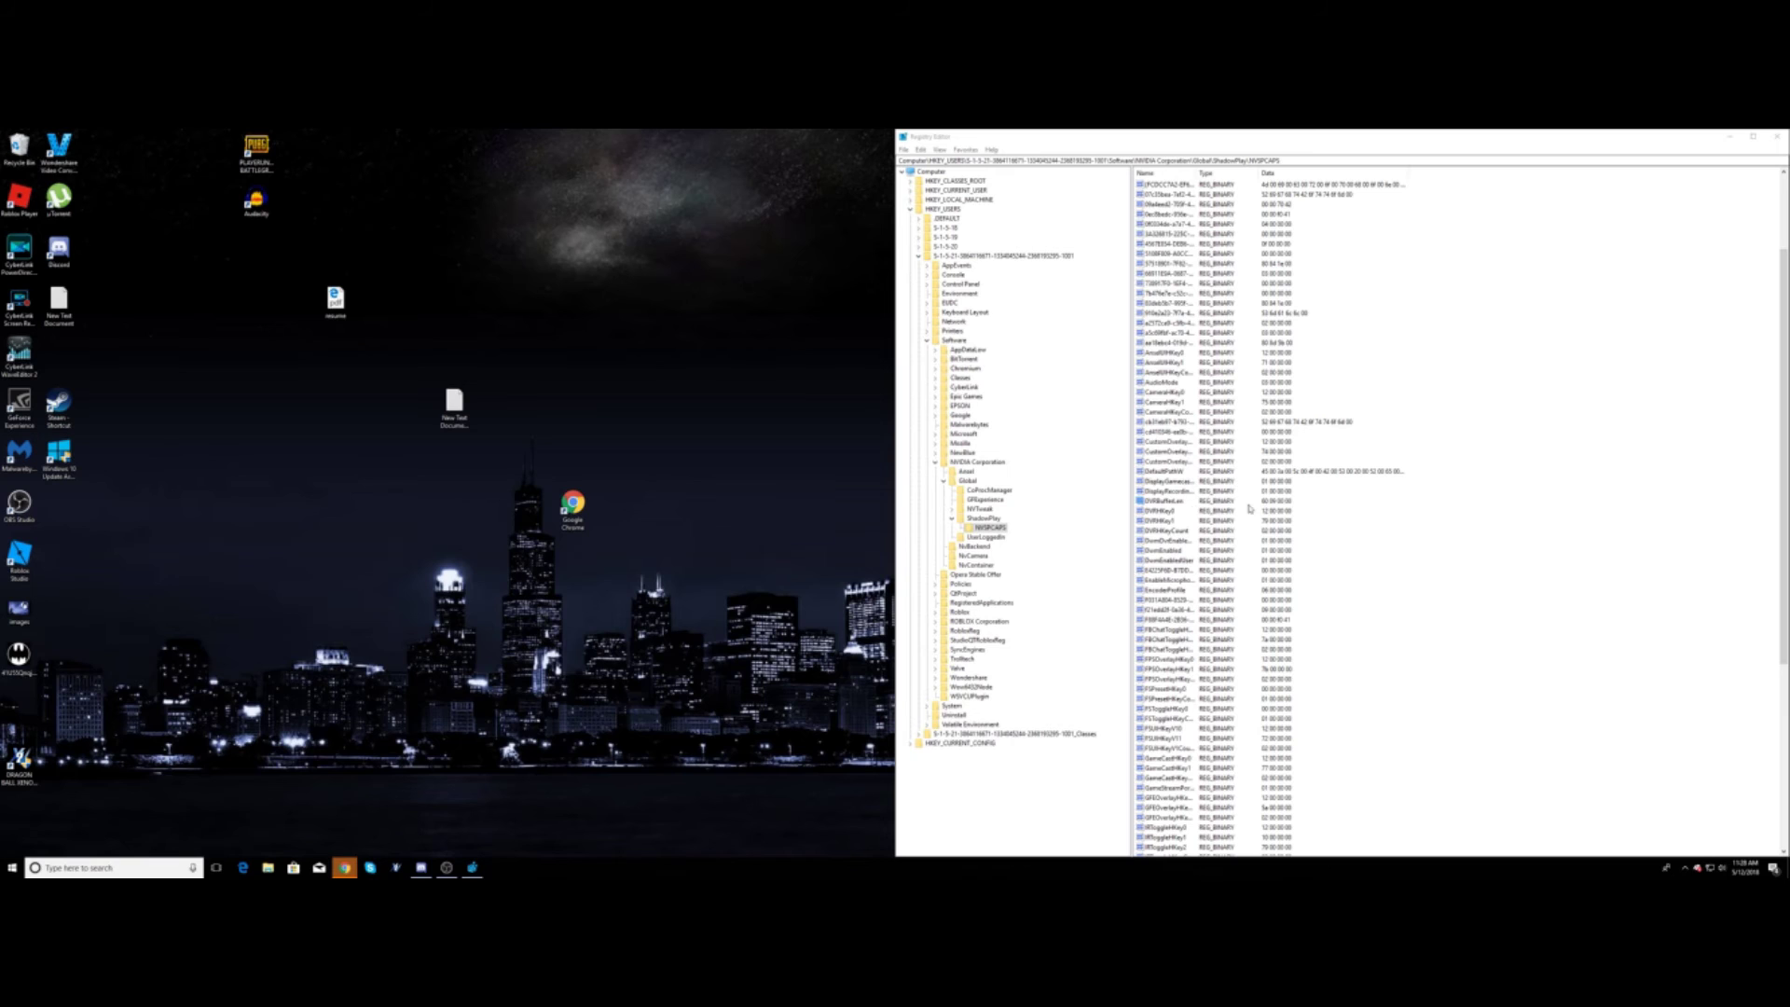
Reopen DVRBufferLen, confirm its data with OK, and Alt+Tab to the other window.
{"action": "double_click", "coordinate": [1165, 502]}
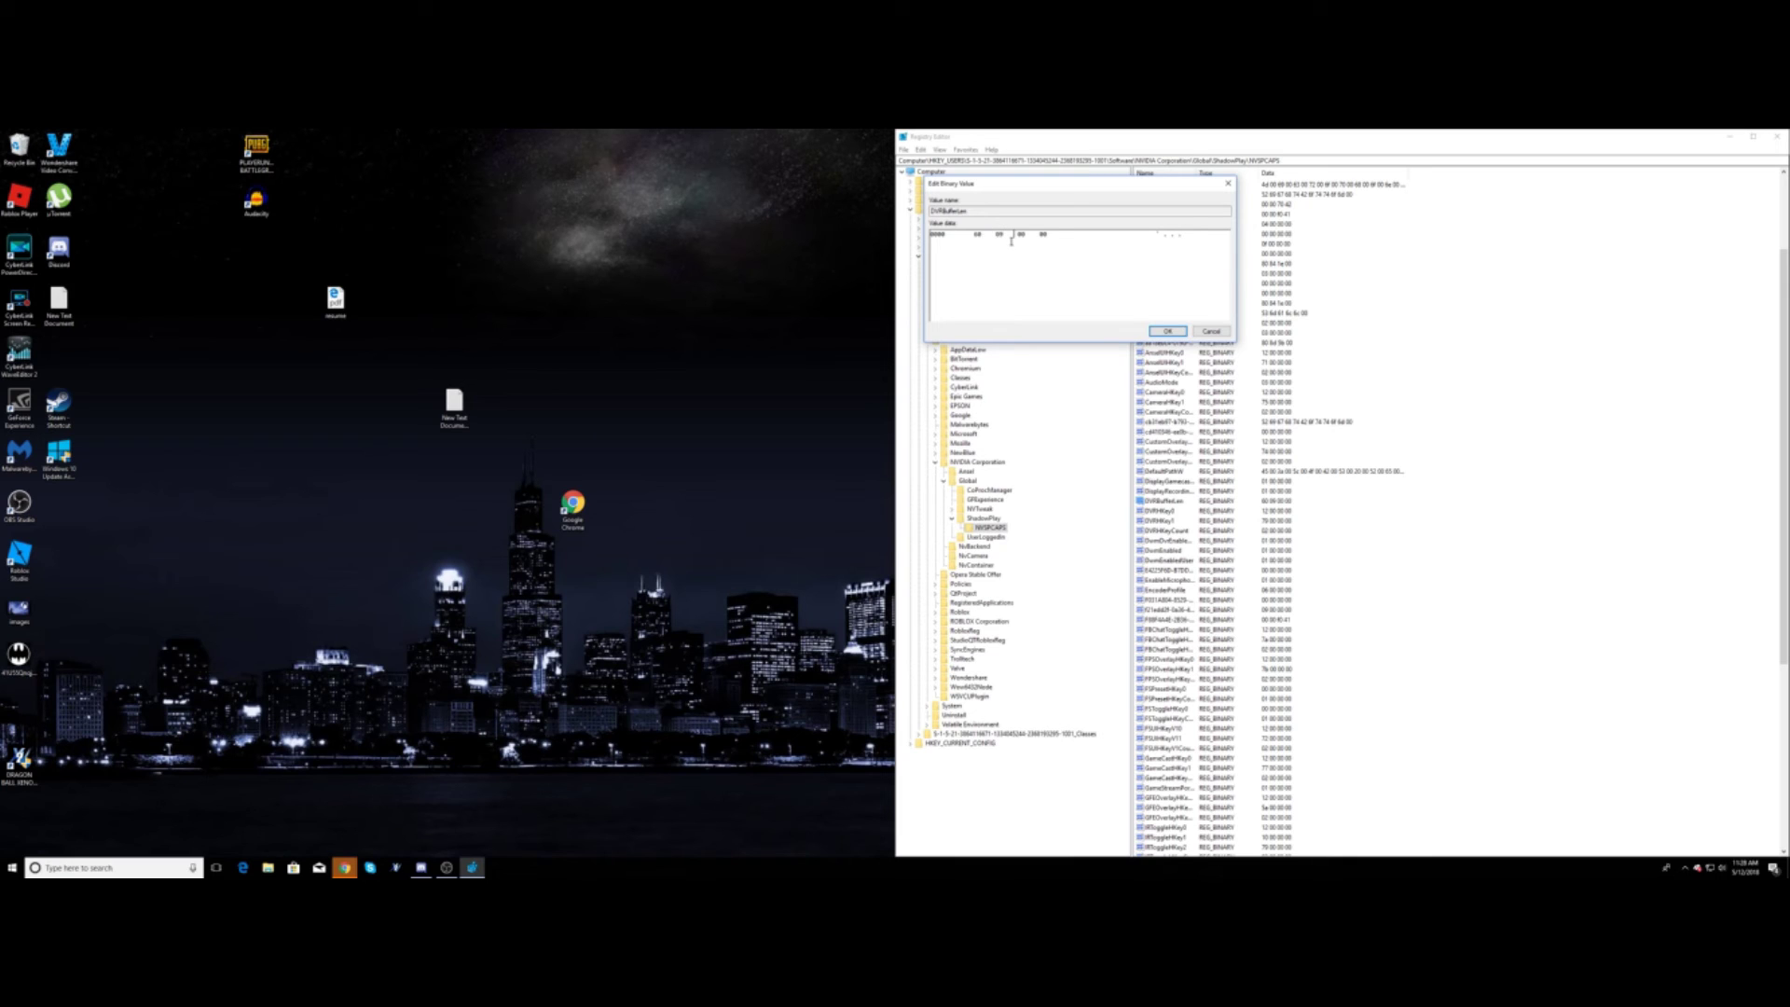
{"action": "left_click", "coordinate": [1166, 331]}
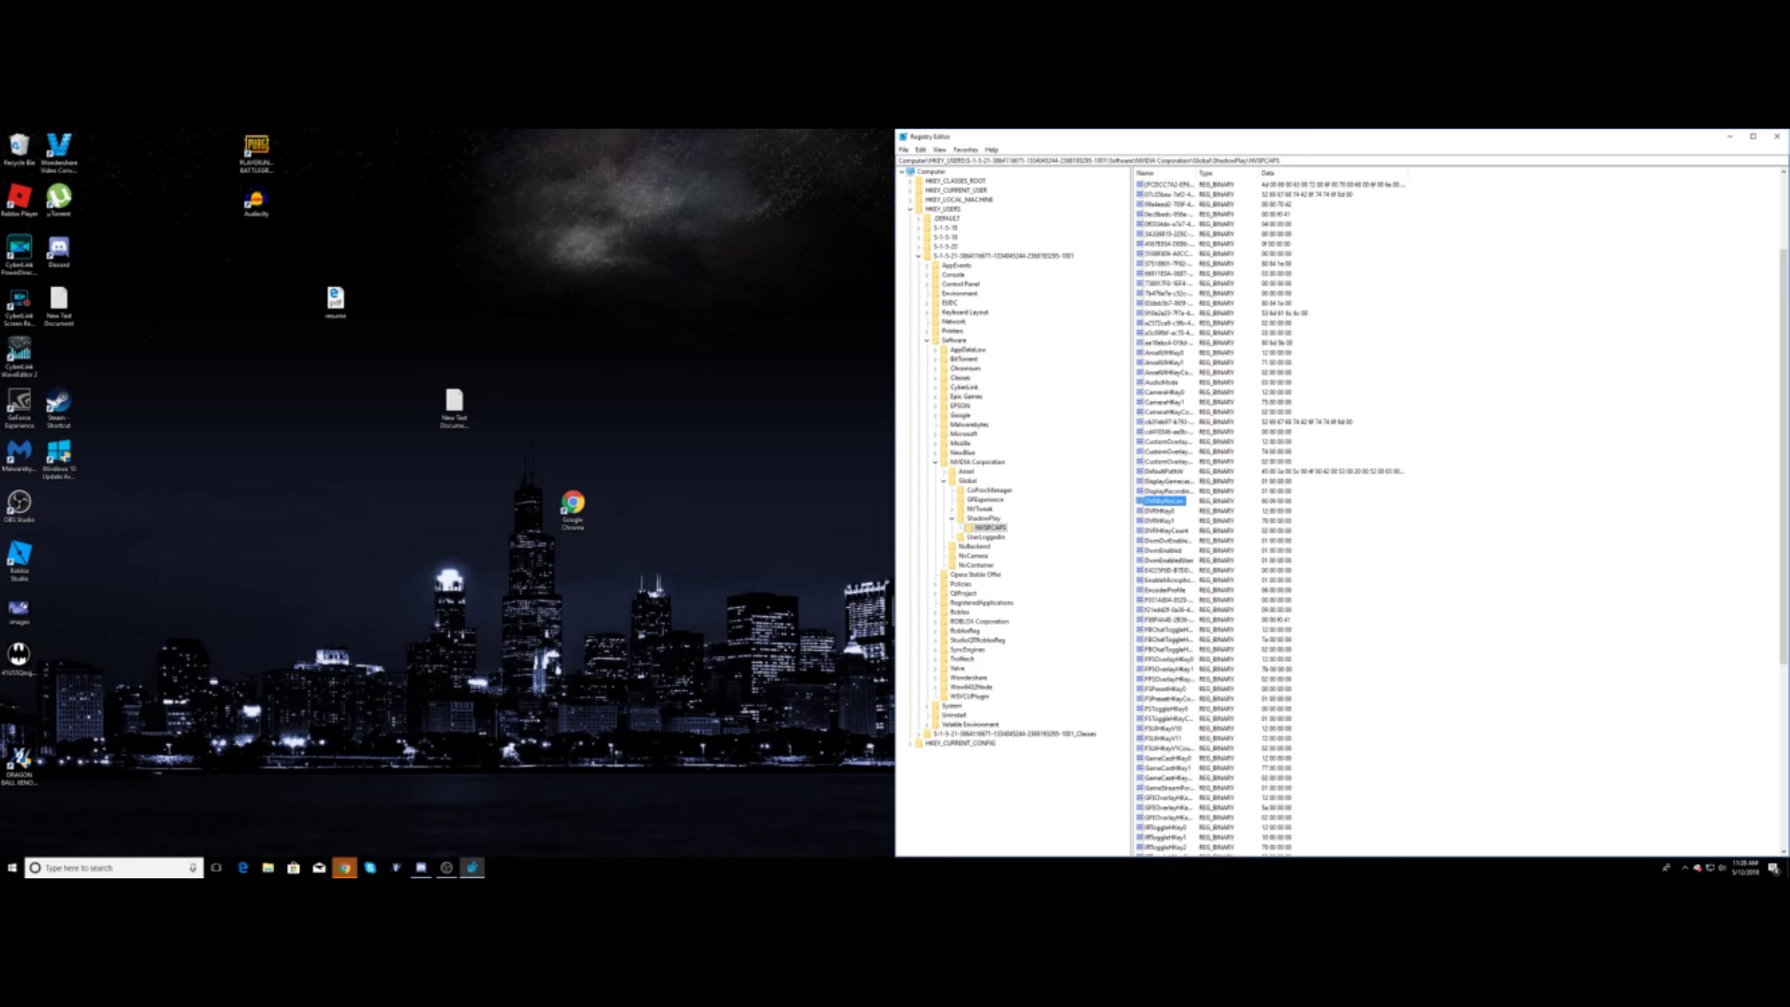
{"action": "key", "text": "alt+Tab"}
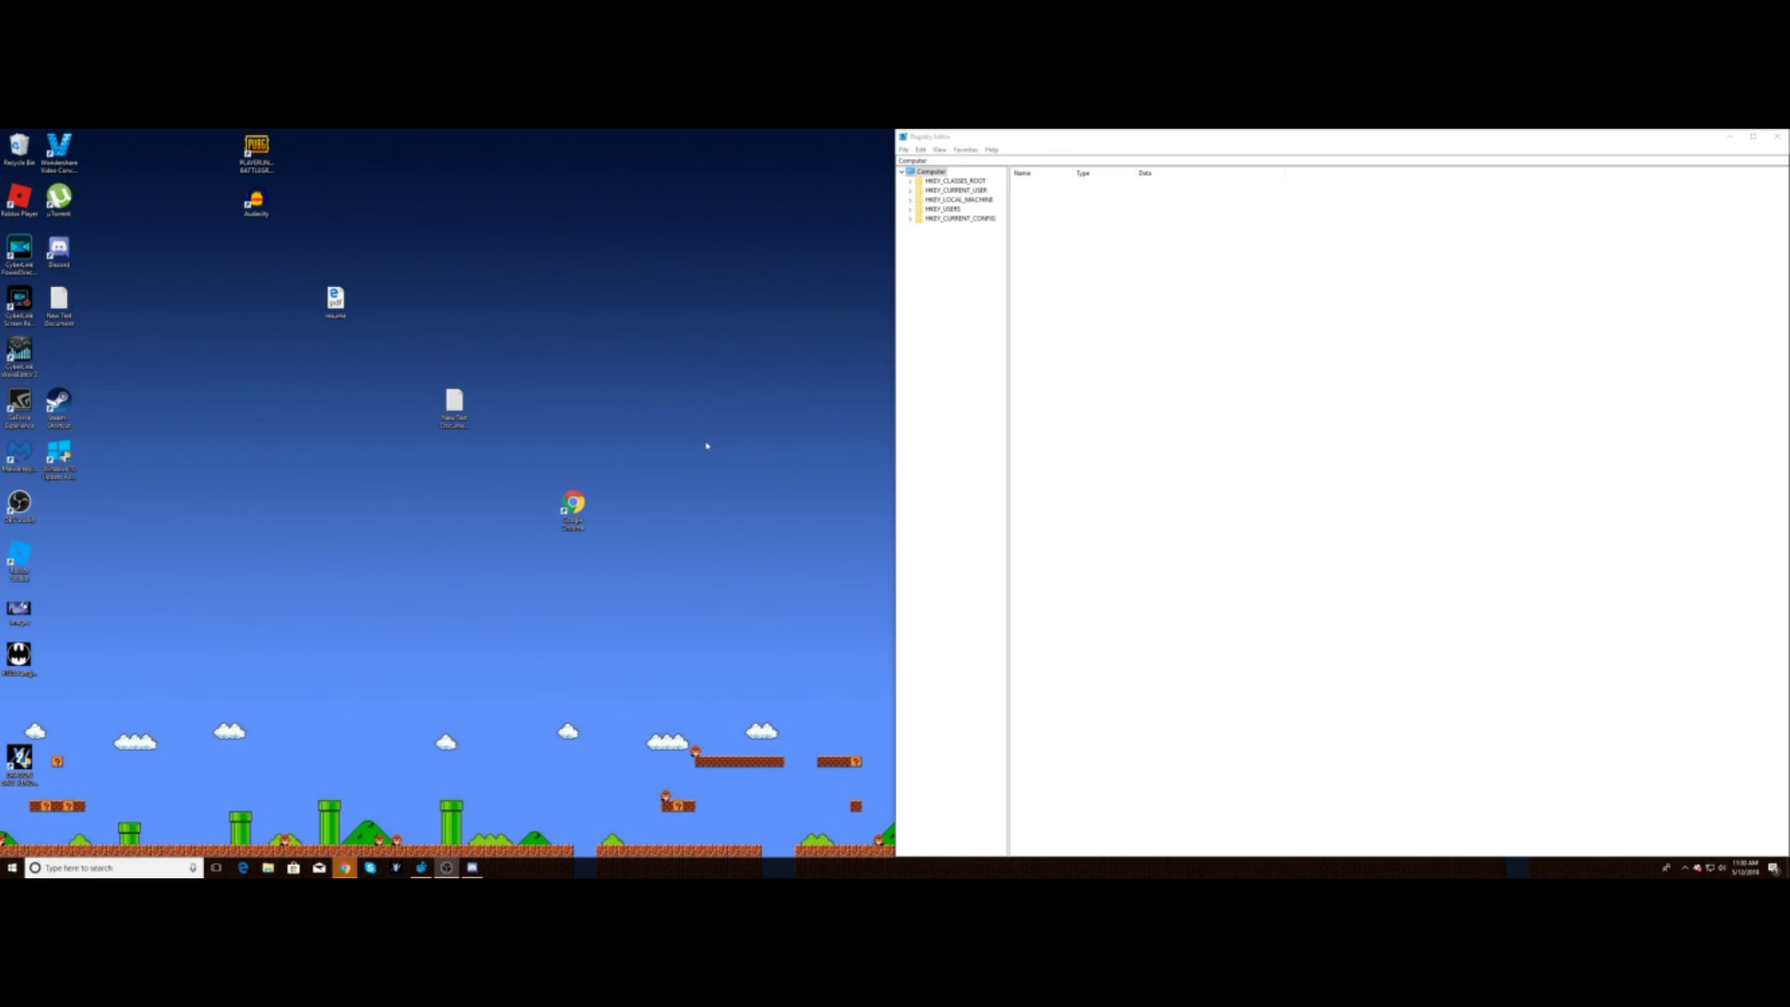
Confirm the 40-minute Instant Replay length, save the settings, and turn Instant Replay on.
{"action": "key", "text": "alt+z"}
{"action": "left_click", "coordinate": [702, 343]}
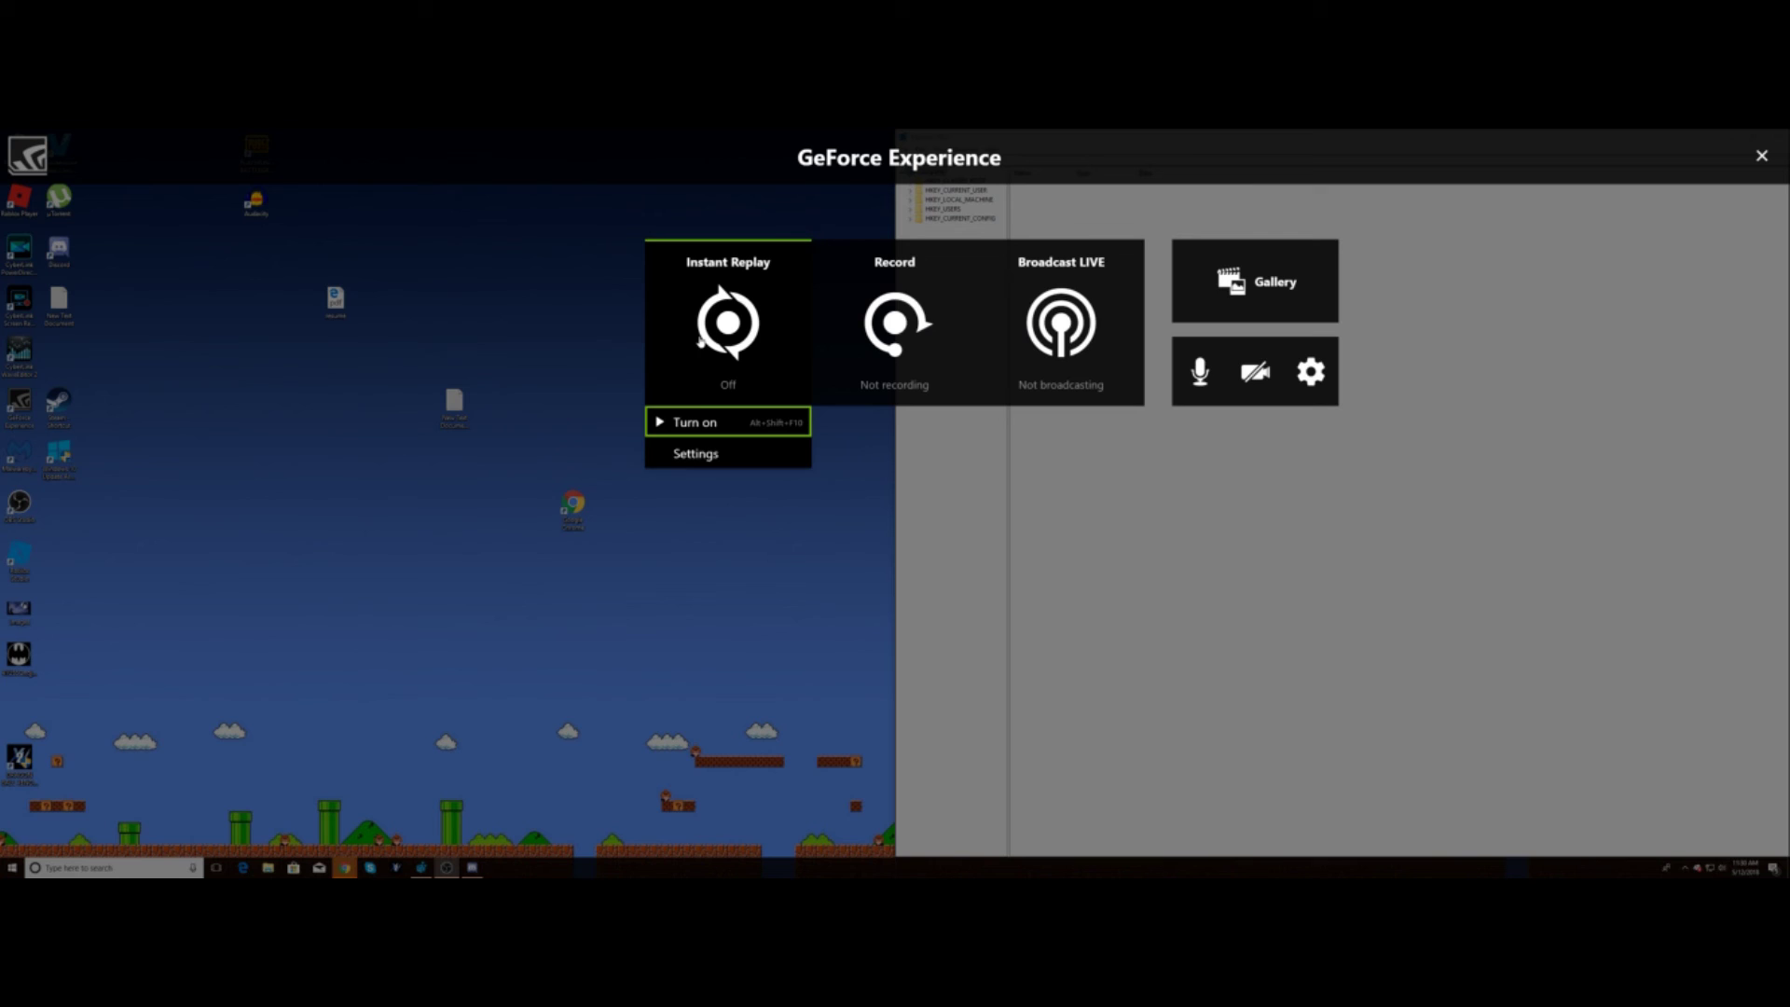
{"action": "left_click", "coordinate": [692, 453]}
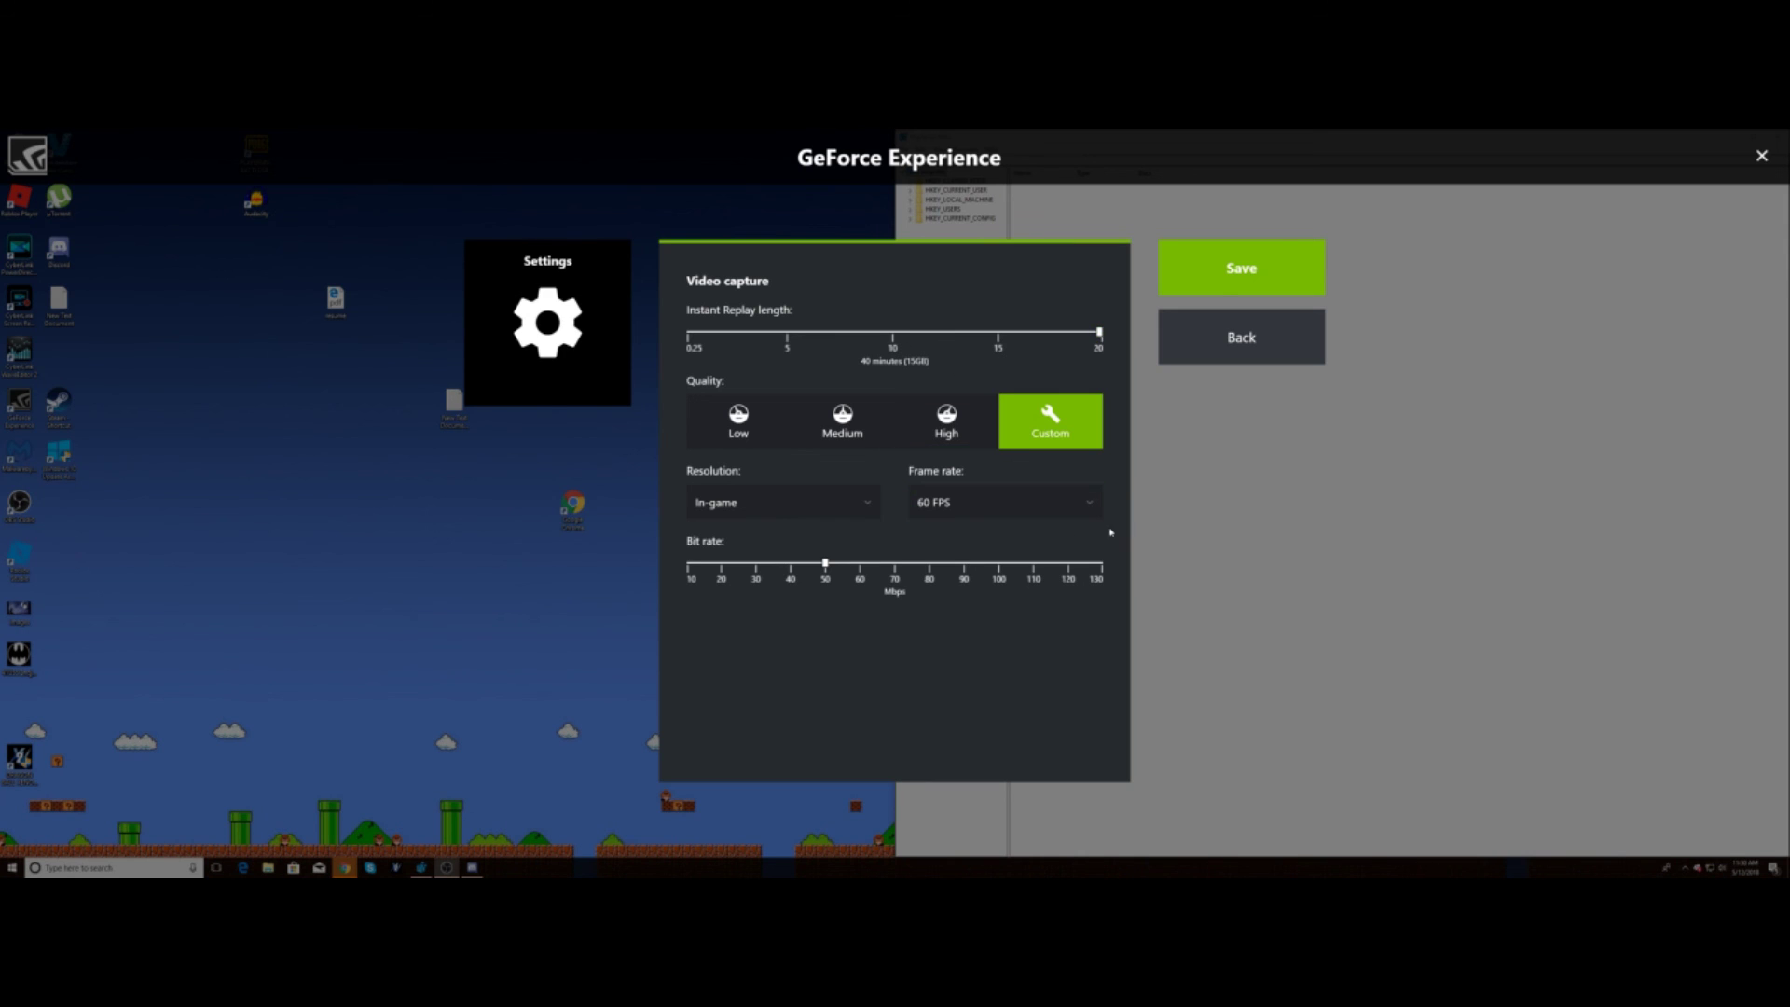
{"action": "left_click", "coordinate": [1256, 273]}
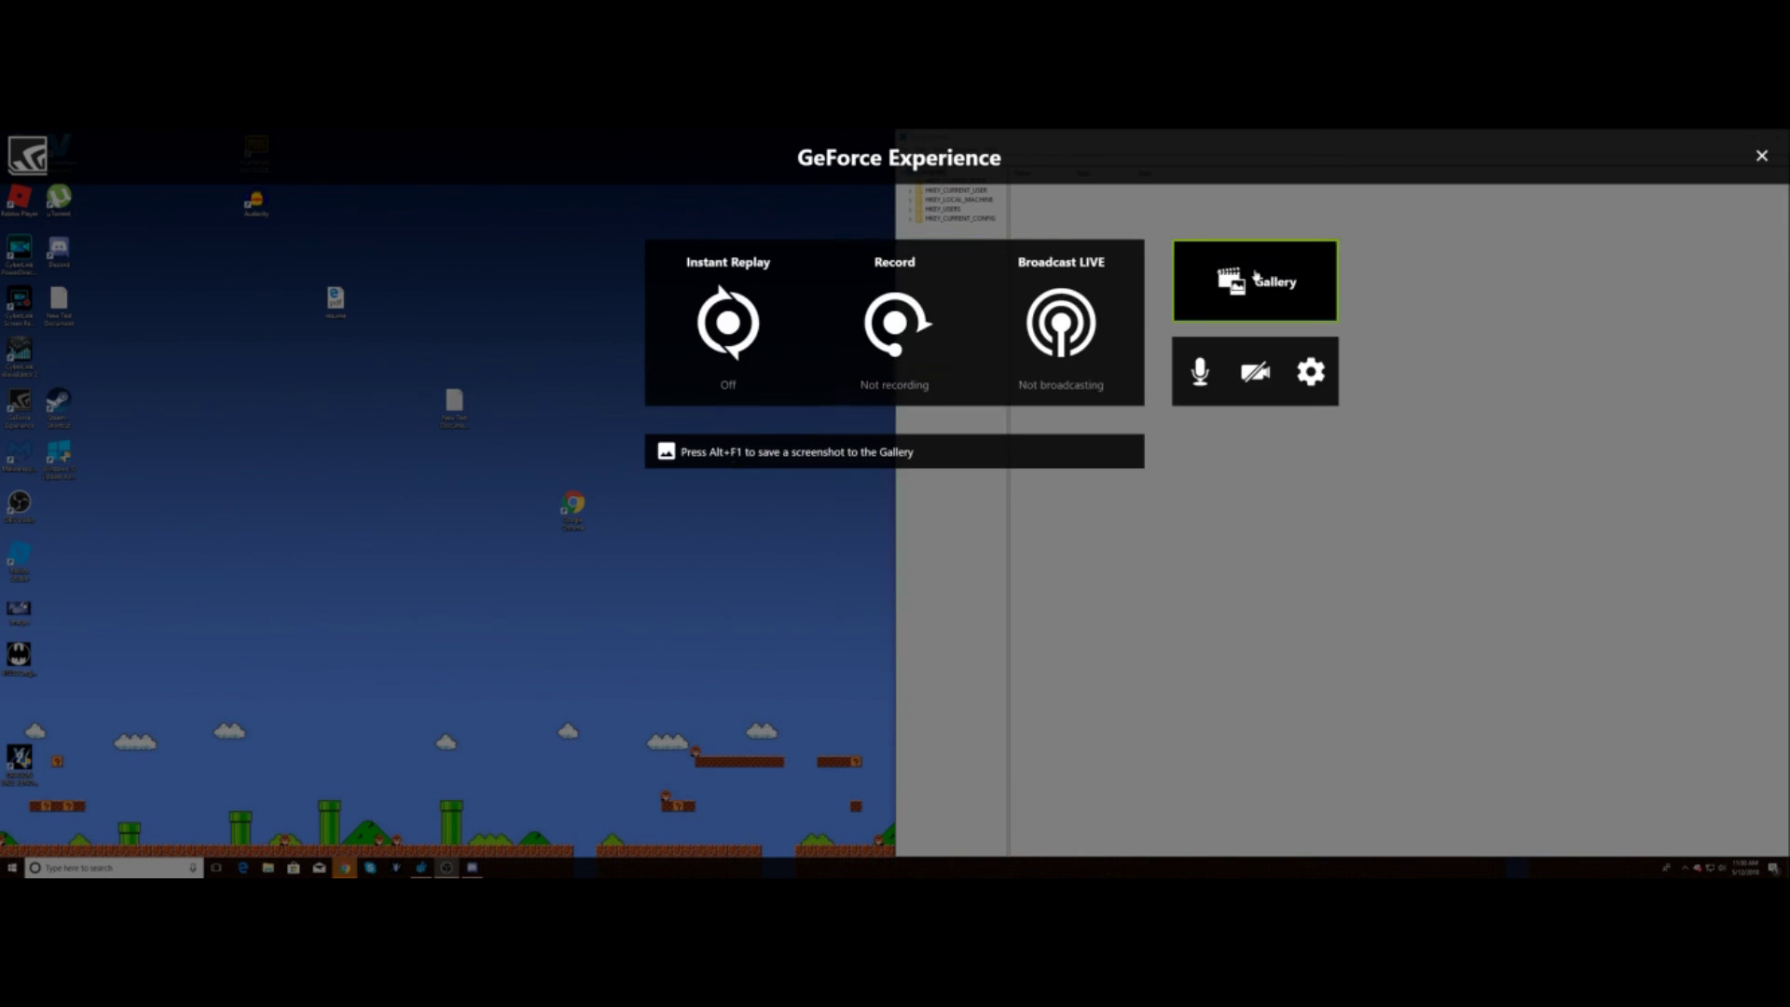
{"action": "left_click", "coordinate": [731, 373]}
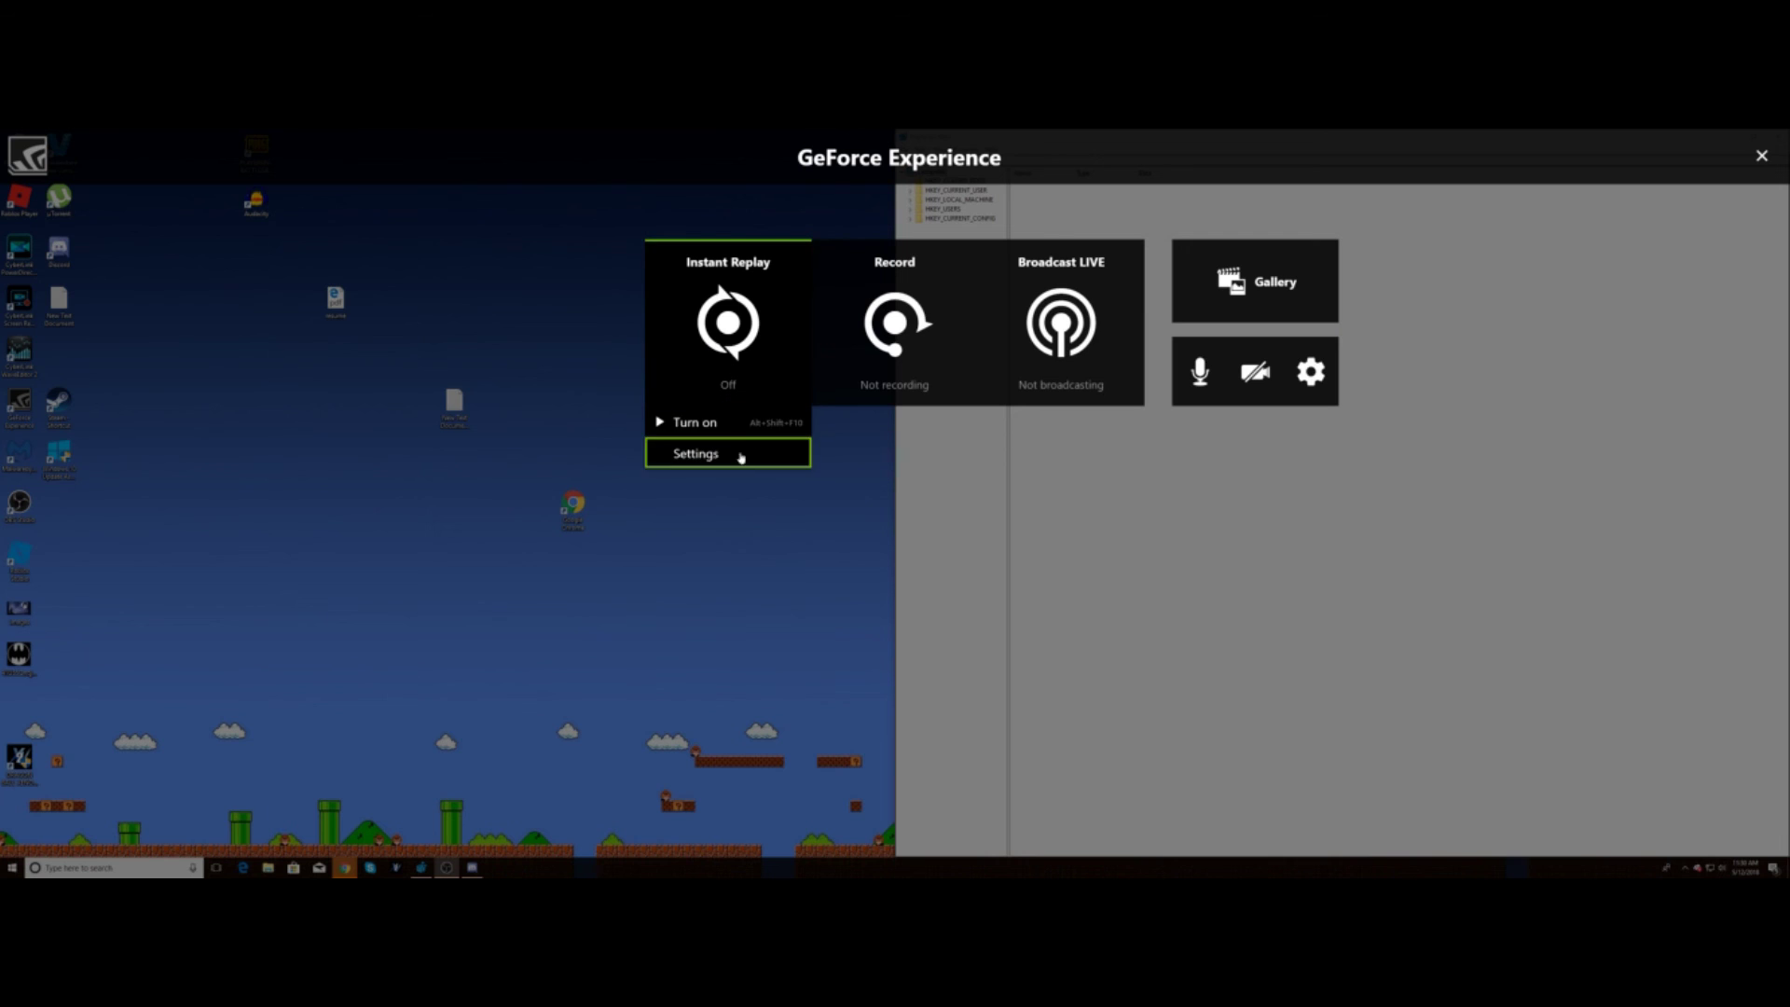
{"action": "left_click", "coordinate": [708, 429]}
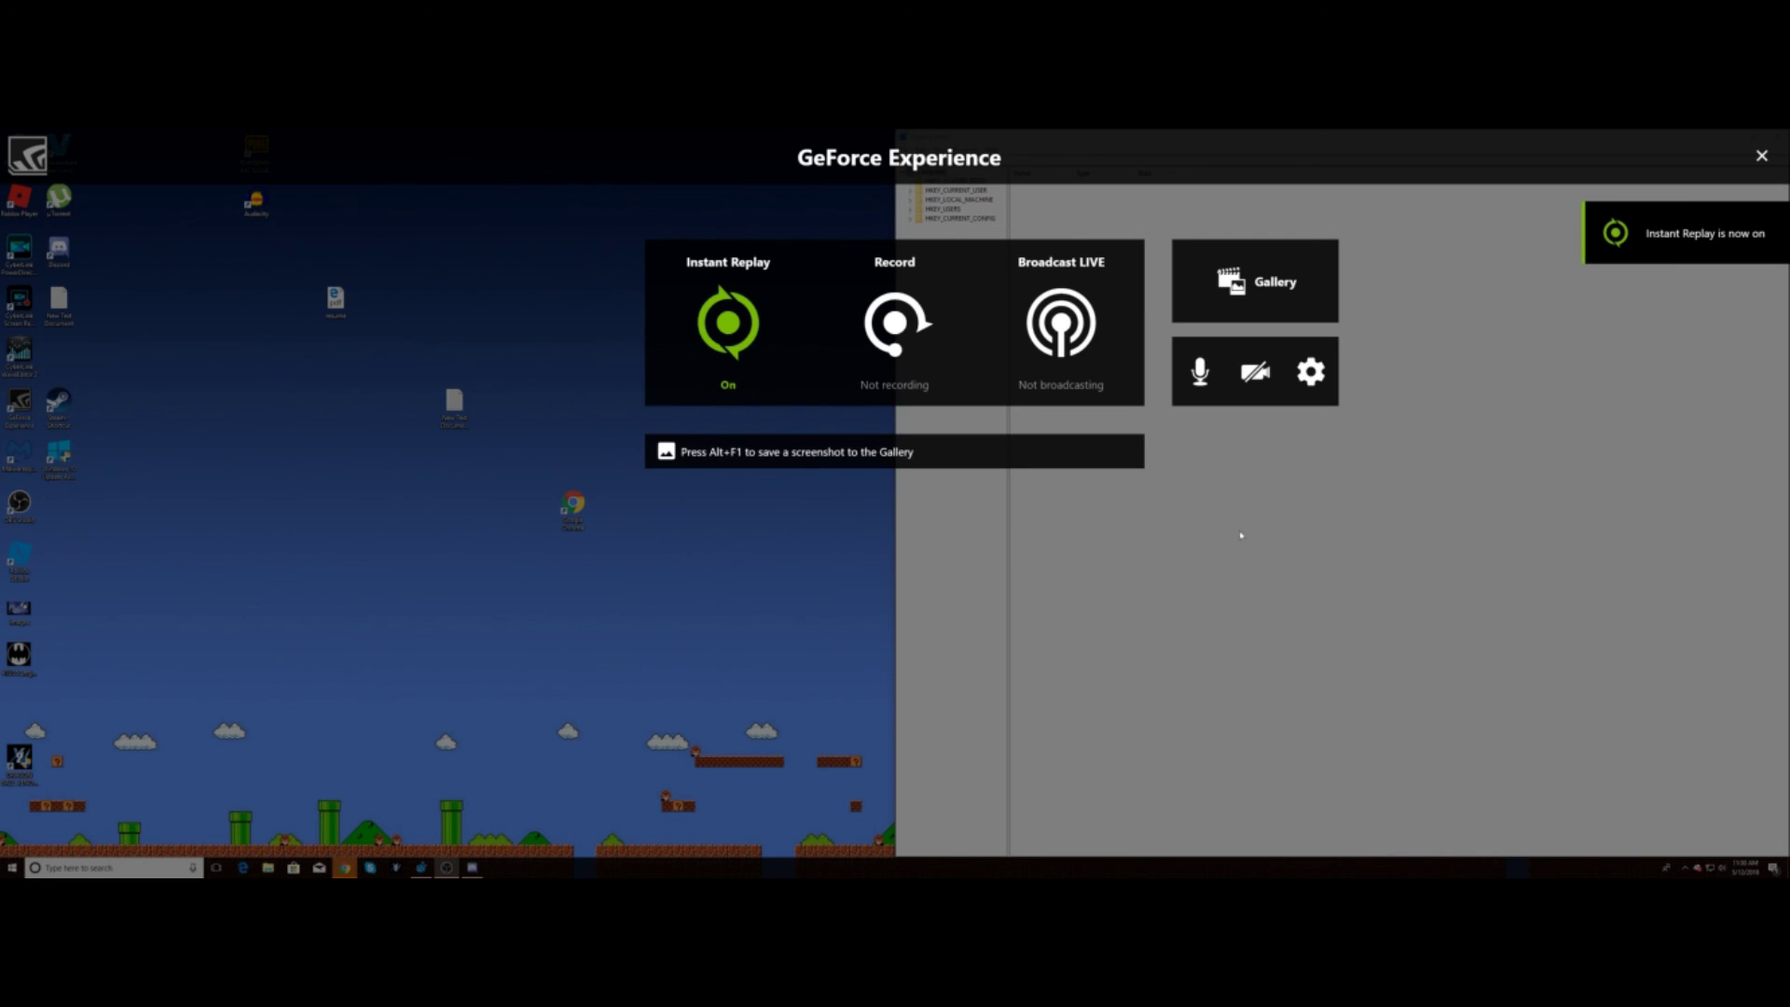